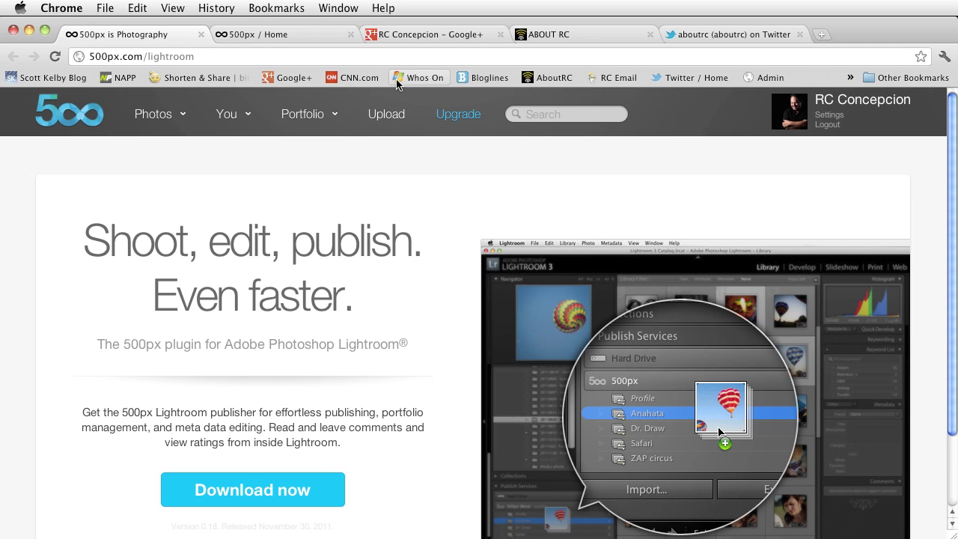
Step: Switch to the 500px Home tab and open your own profile page from the You menu
{"action": "left_click", "coordinate": [301, 34]}
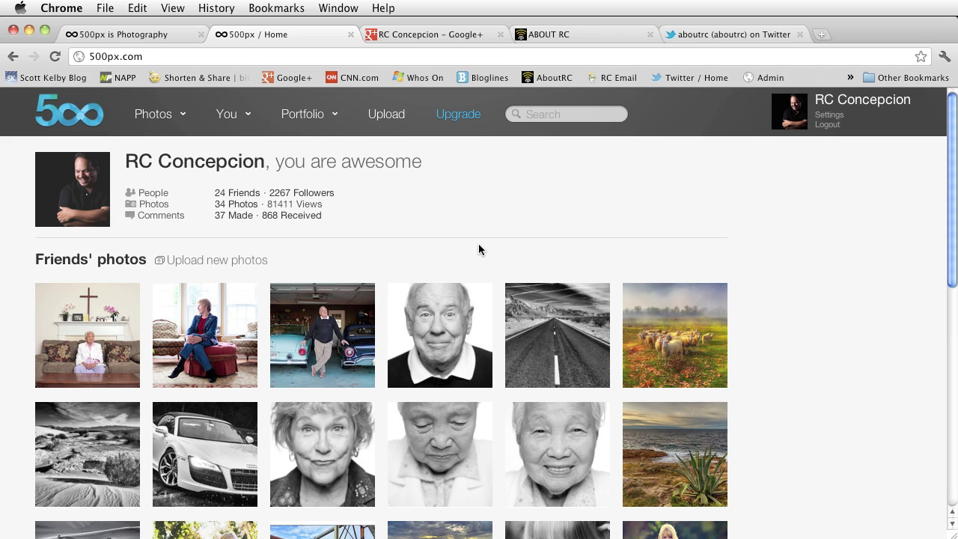
{"action": "mouse_move", "coordinate": [243, 119]}
{"action": "left_click", "coordinate": [235, 143]}
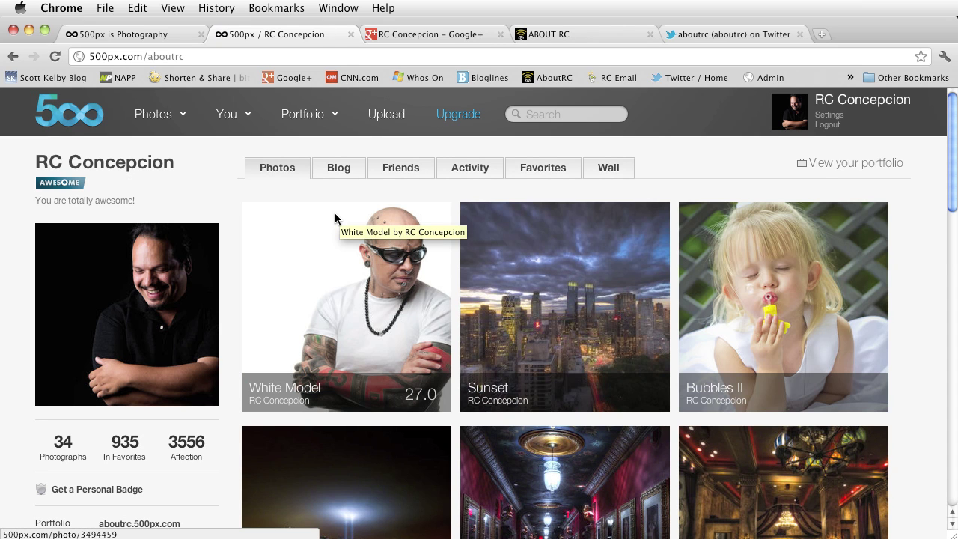
{"action": "mouse_move", "coordinate": [317, 122]}
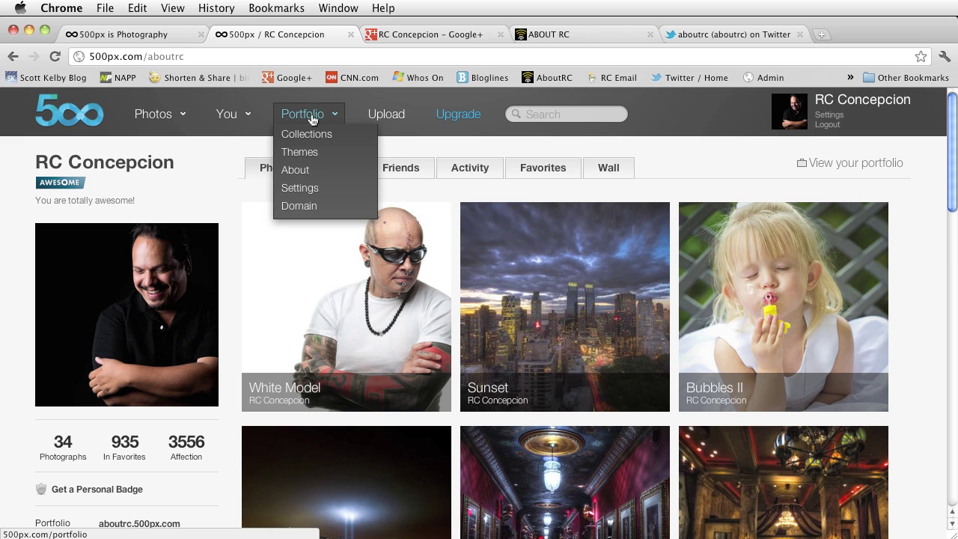
Step: On the portfolio collections page, create a new collection titled 'People' with URL people
{"action": "left_click", "coordinate": [310, 141]}
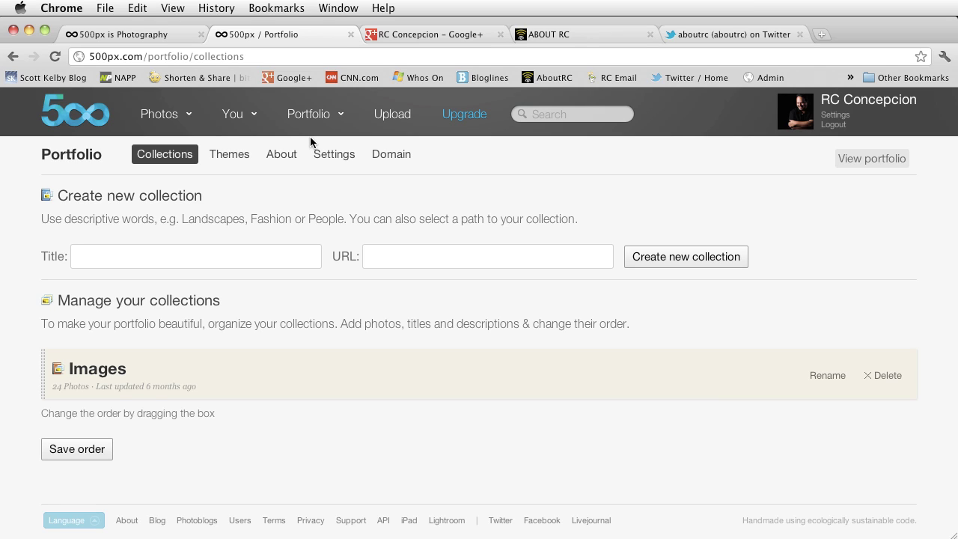
{"action": "left_click", "coordinate": [146, 257]}
{"action": "type", "text": "People"}
{"action": "left_click", "coordinate": [684, 256]}
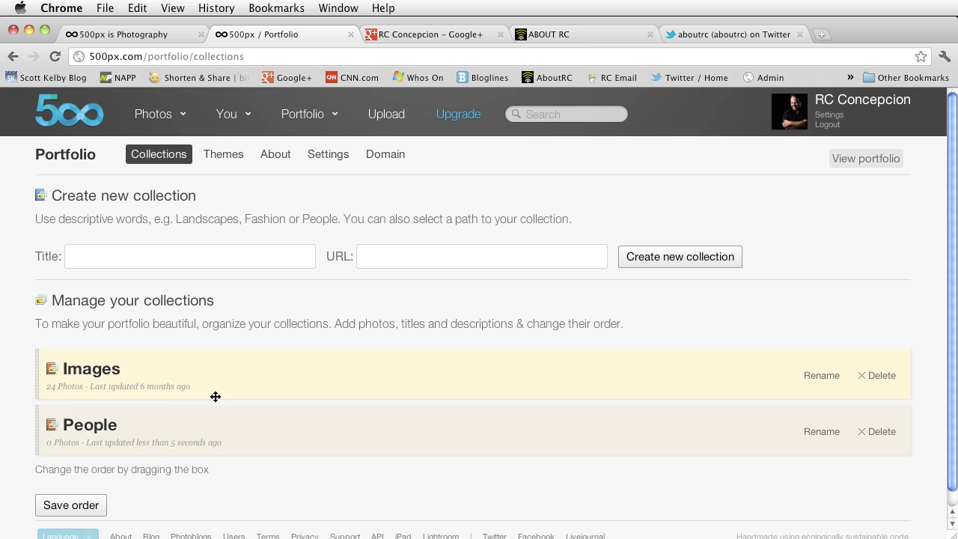
{"action": "scroll", "coordinate": [178, 457], "scroll_direction": "down", "scroll_amount": 1}
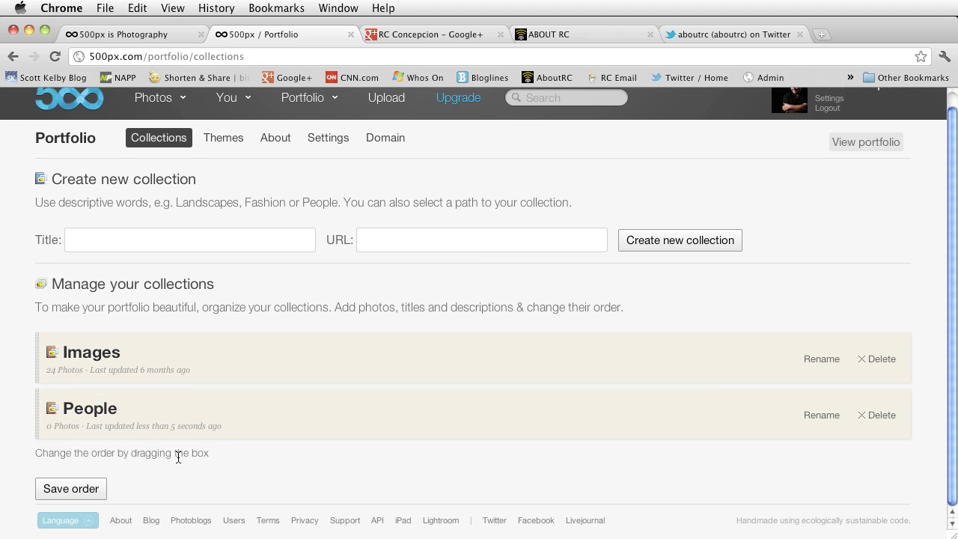
Step: Add the bald man, blonde girl, ballerina and tattooed man portraits to People, remove the city photo, and save
{"action": "left_click", "coordinate": [78, 415]}
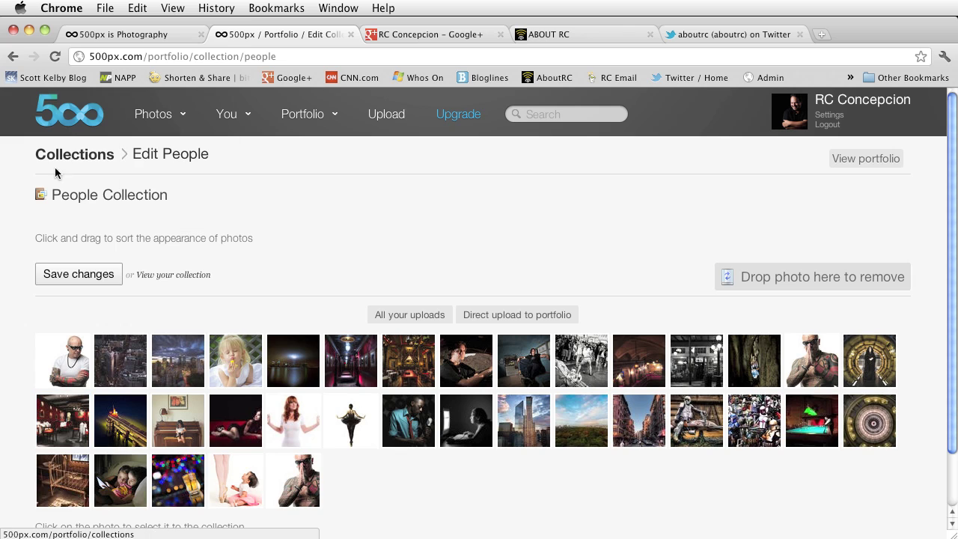
{"action": "left_click_drag", "start_coordinate": [68, 364], "coordinate": [352, 225]}
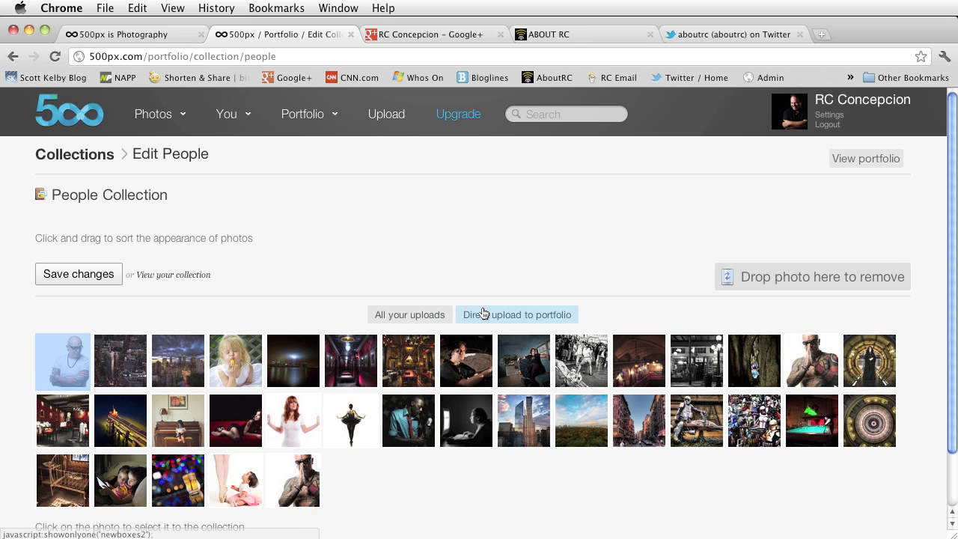
{"action": "left_click", "coordinate": [126, 371]}
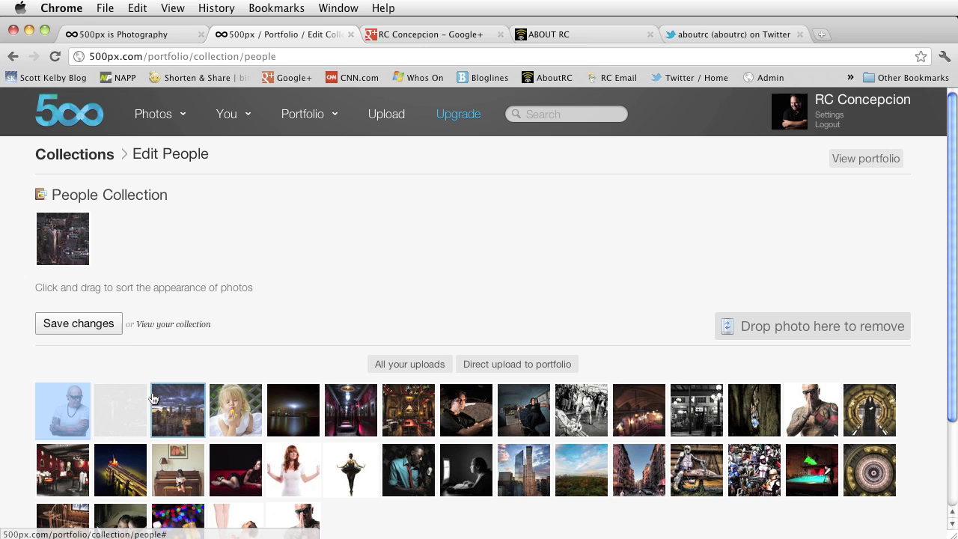
{"action": "left_click", "coordinate": [63, 409]}
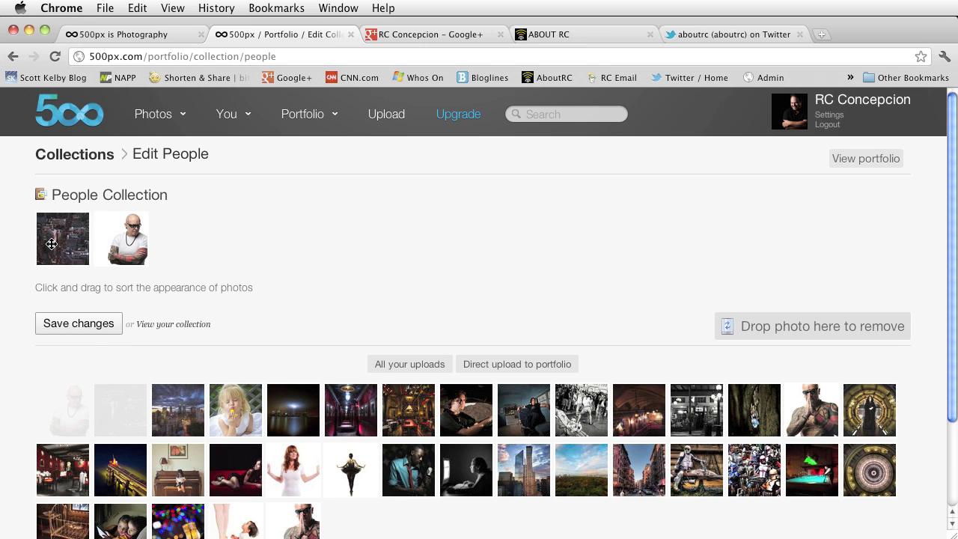
{"action": "left_click_drag", "start_coordinate": [51, 244], "coordinate": [832, 333]}
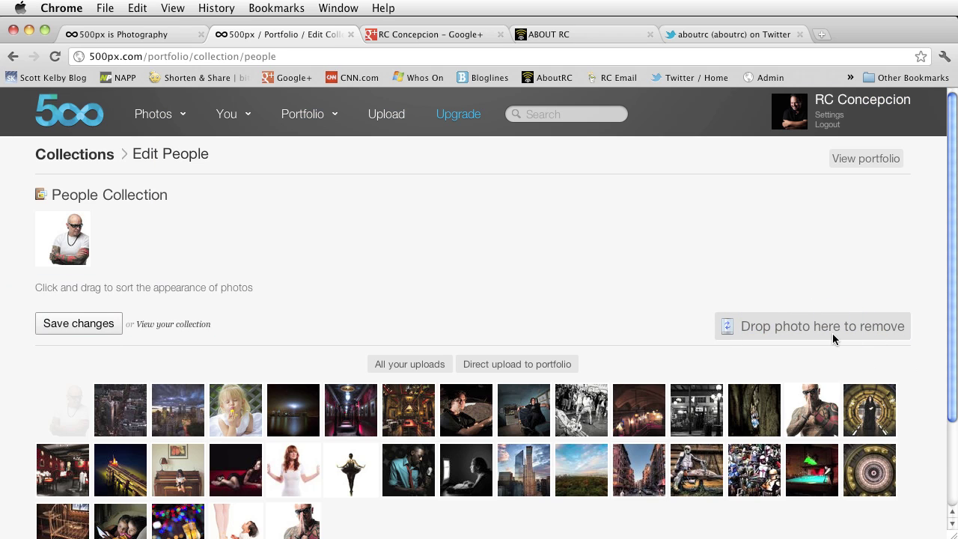
{"action": "left_click", "coordinate": [236, 413]}
{"action": "left_click", "coordinate": [350, 470]}
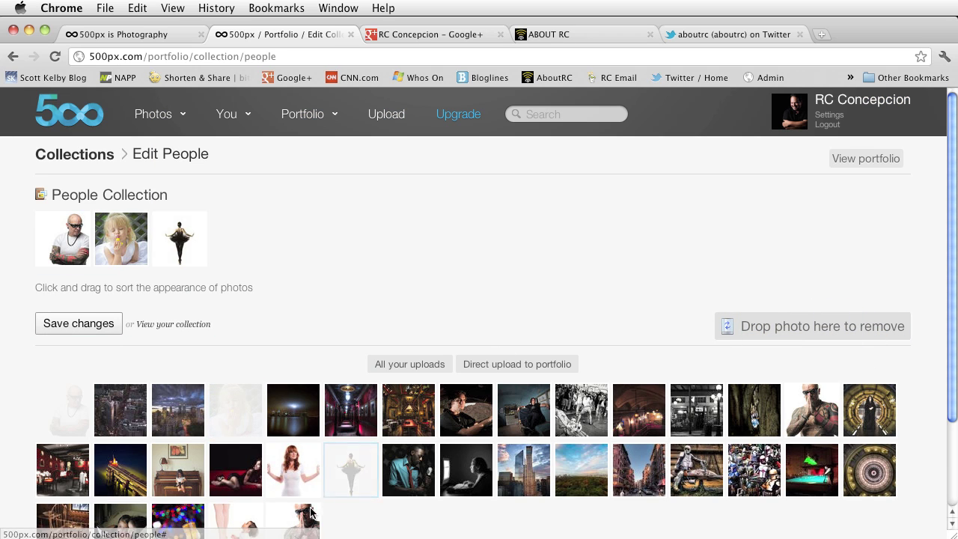
{"action": "left_click", "coordinate": [293, 516]}
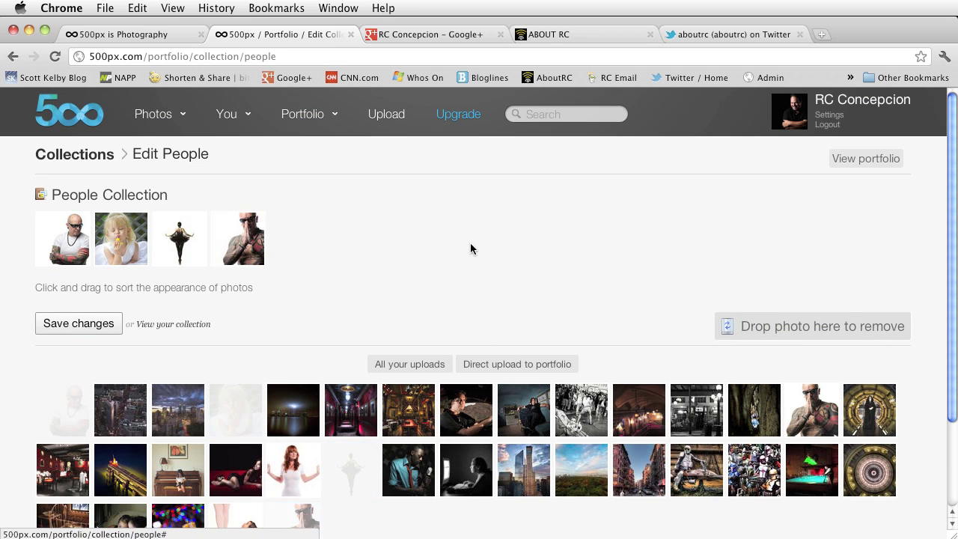
{"action": "left_click", "coordinate": [118, 322]}
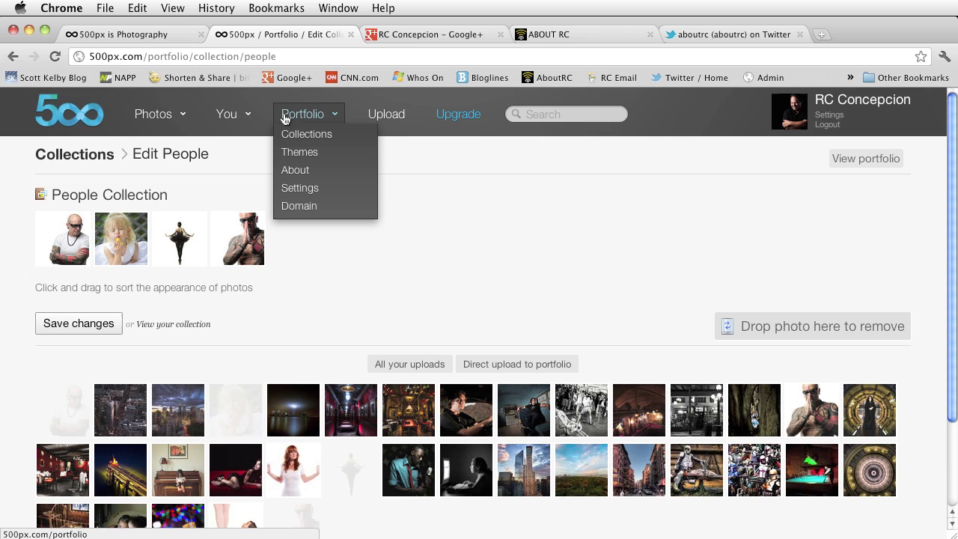
Step: Reopen the People collection from Portfolio > Collections, then go back to the collections list
{"action": "left_click", "coordinate": [293, 133]}
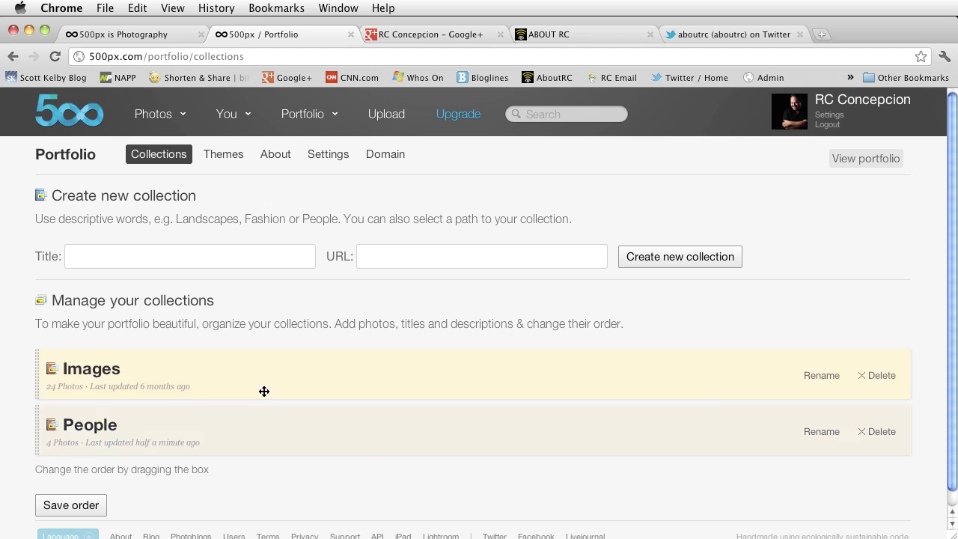
{"action": "left_click", "coordinate": [116, 424]}
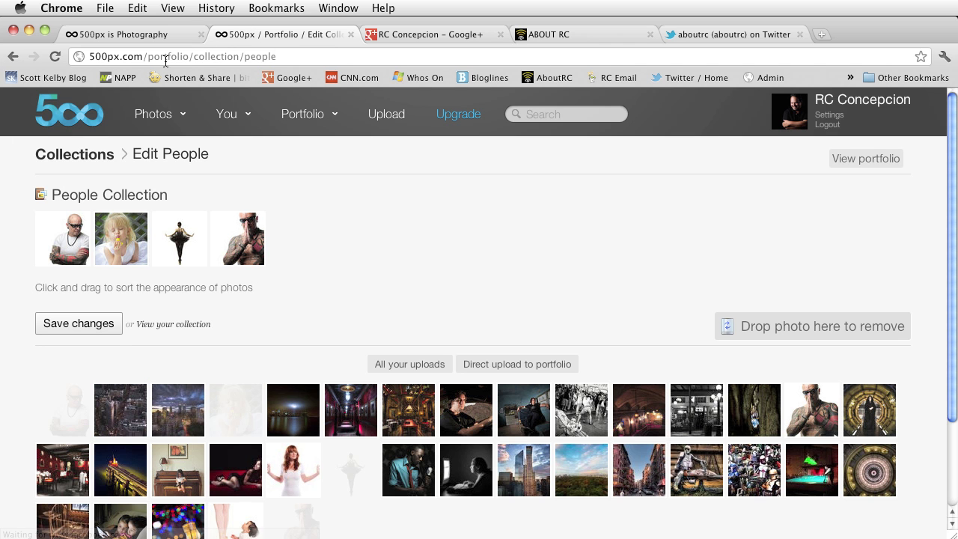
{"action": "key", "text": "super+bracketleft"}
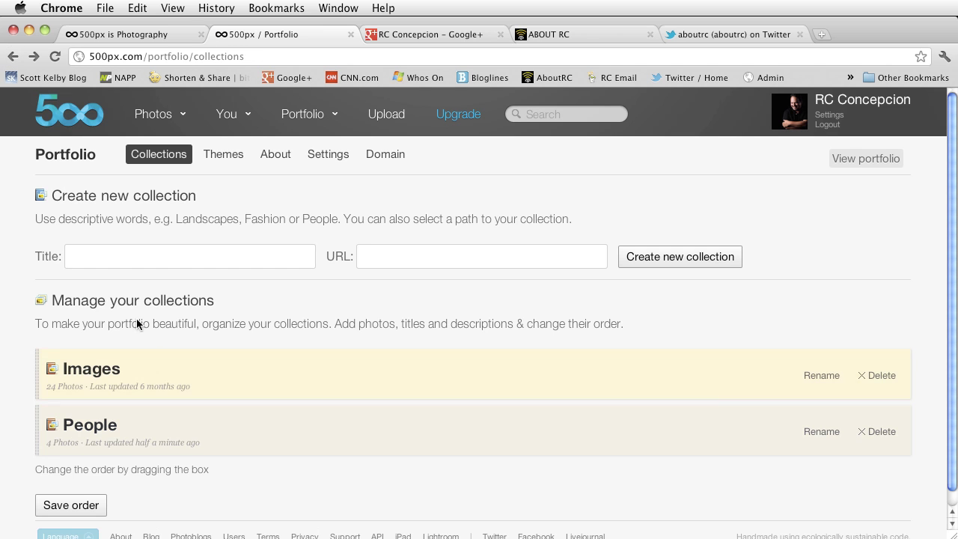
Step: Load the portfolio's public 500px.com /people/ page in the address bar, then minimize Chrome
{"action": "left_click", "coordinate": [150, 60]}
{"action": "type", "text": "about"}
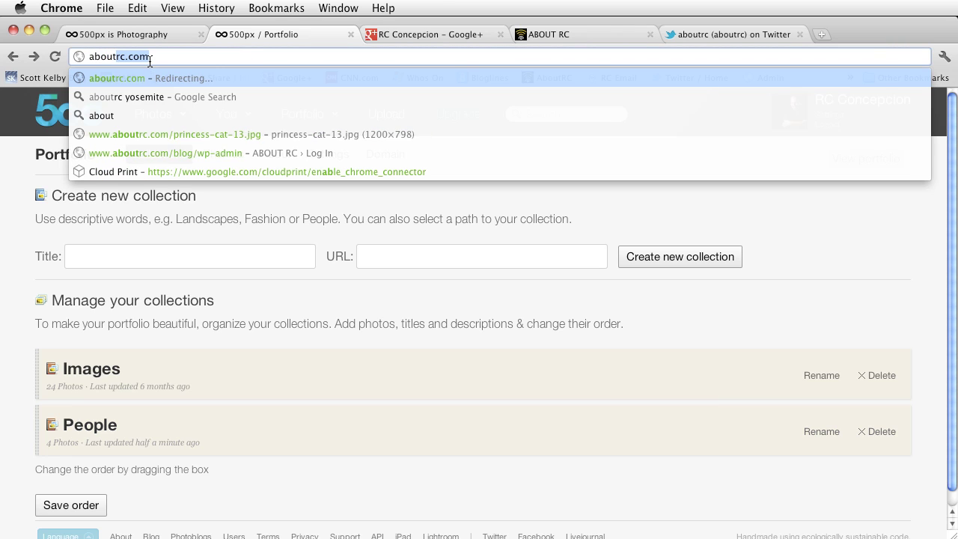
{"action": "type", "text": "rc.500o"}
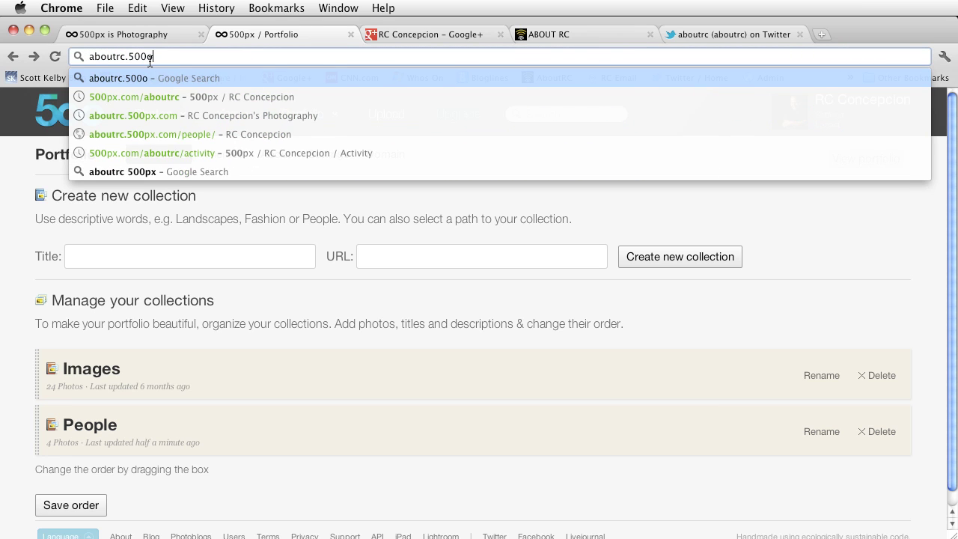
{"action": "key", "text": "BackSpace"}
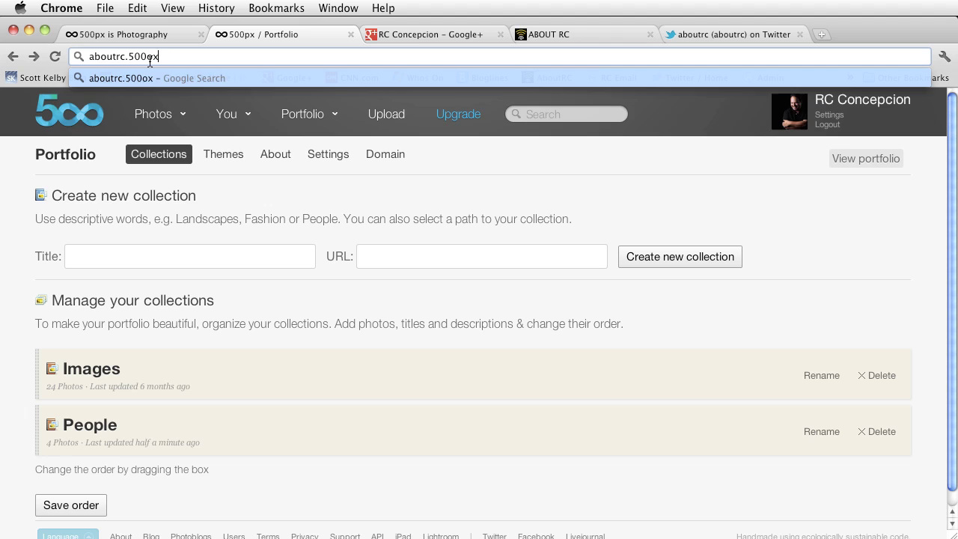
{"action": "type", "text": "px.com"}
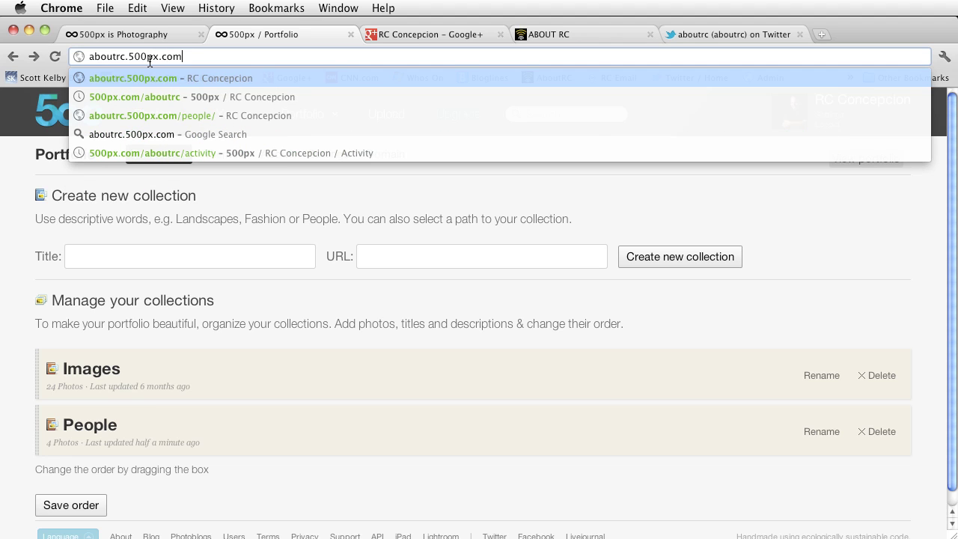
{"action": "key", "text": "Down"}
{"action": "key", "text": "Down"}
{"action": "key", "text": "Return"}
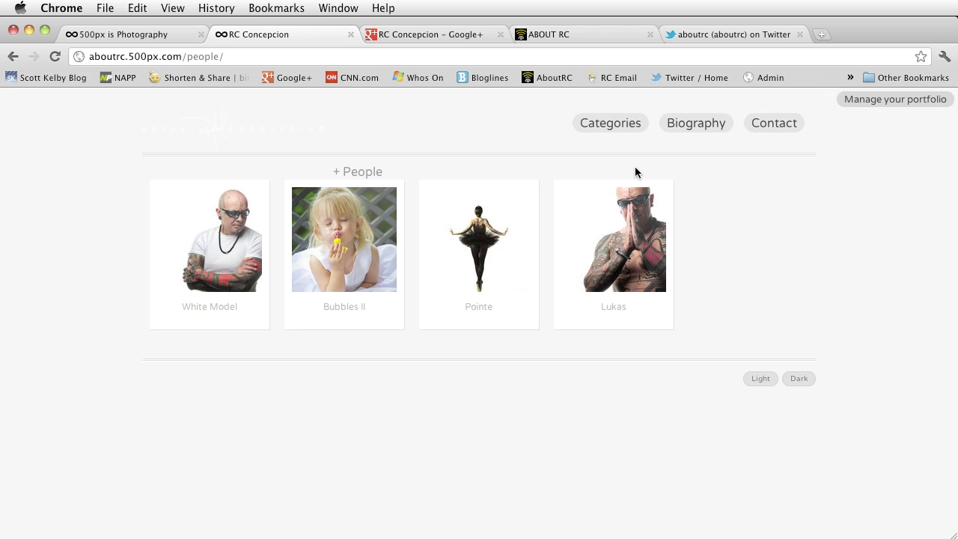
{"action": "left_click", "coordinate": [30, 30]}
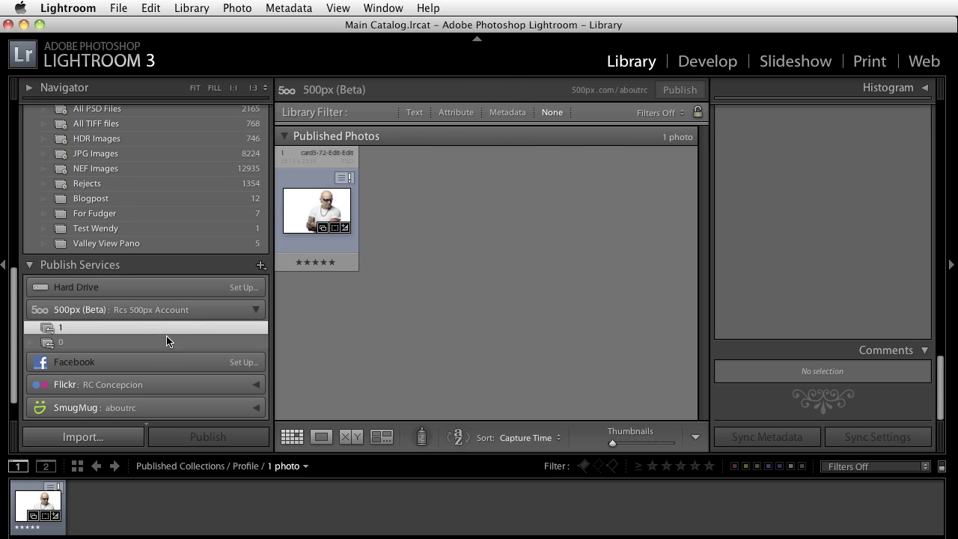
Step: Create a 500px publish collection named 'HDR Images' from the publish service's context menu
{"action": "right_click", "coordinate": [177, 309]}
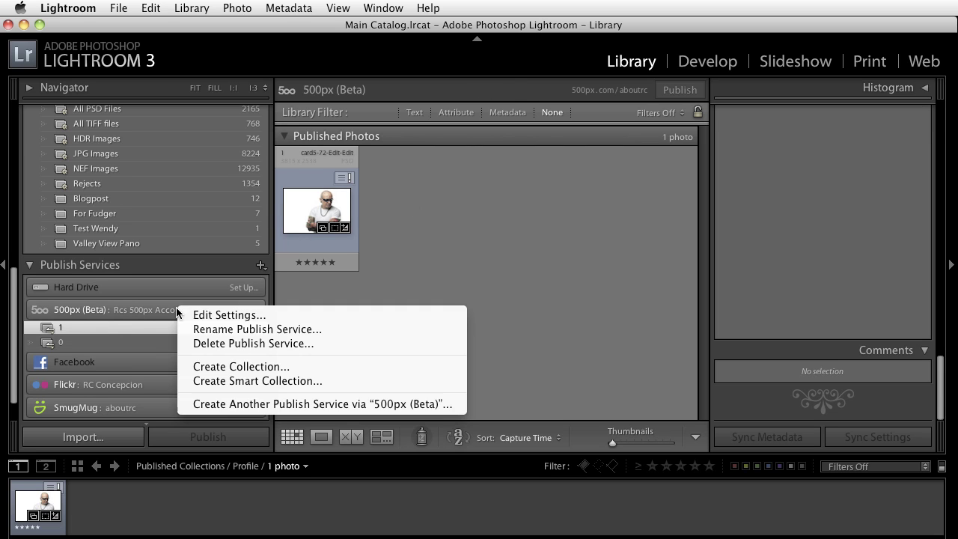
{"action": "left_click", "coordinate": [245, 367]}
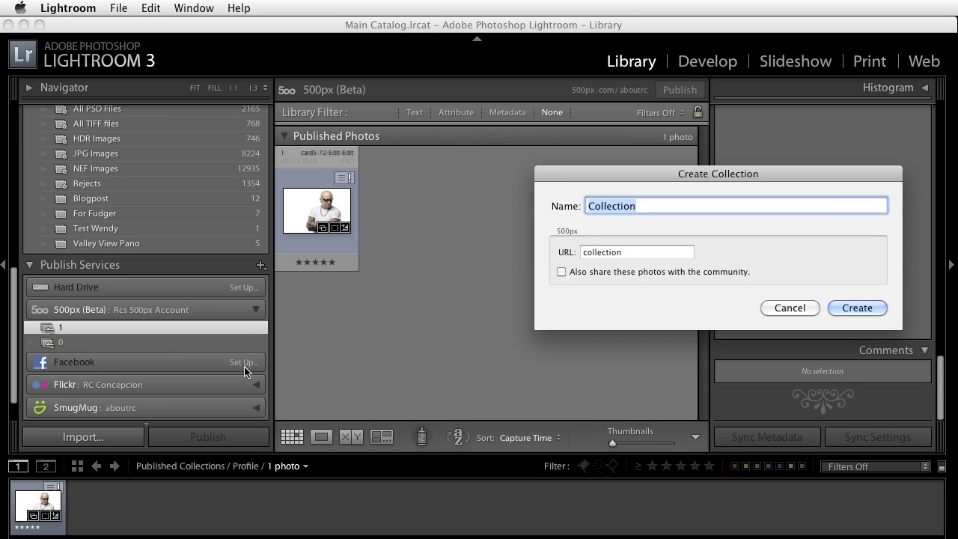
{"action": "type", "text": "HDR Images"}
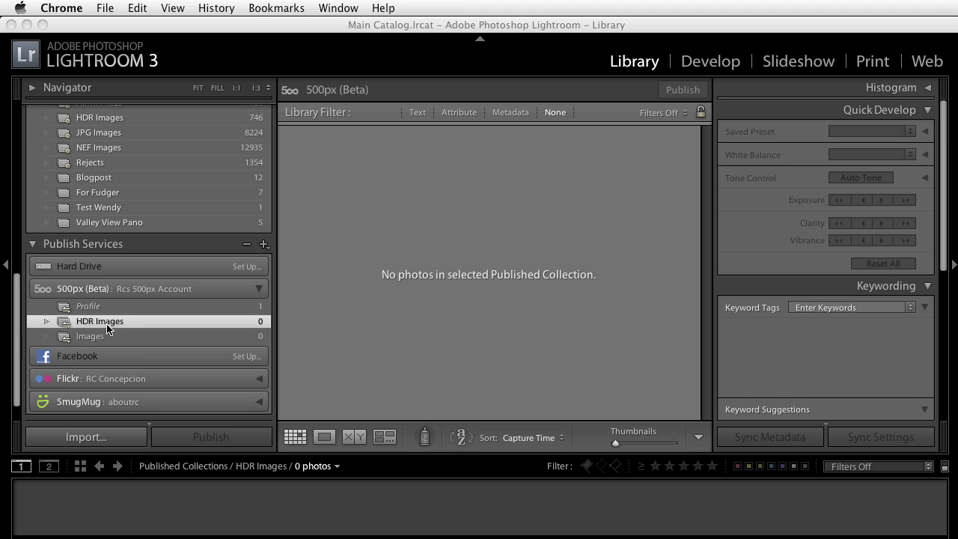
Step: Expand the Port Shots collection set and open the HDR collection
{"action": "scroll", "coordinate": [111, 331], "scroll_direction": "up", "scroll_amount": 10}
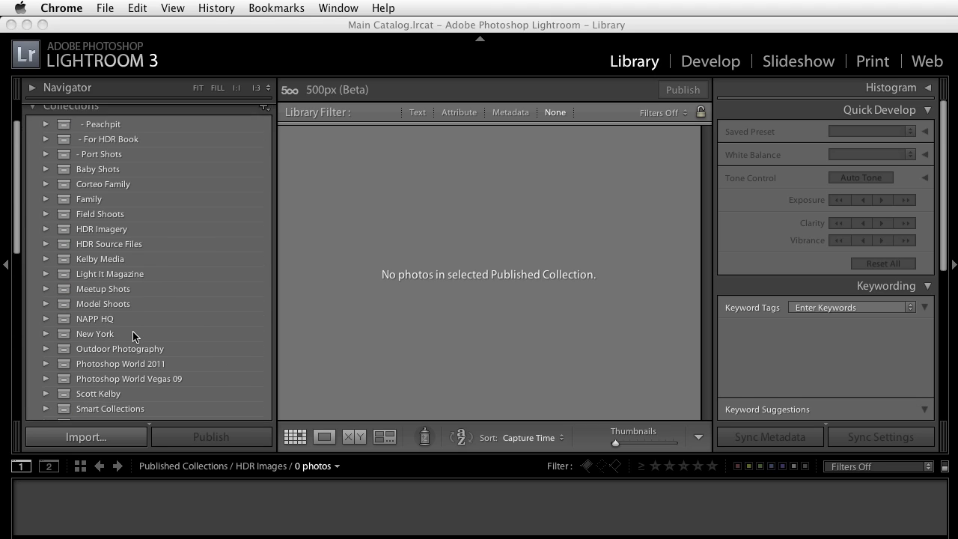
{"action": "left_click", "coordinate": [112, 204]}
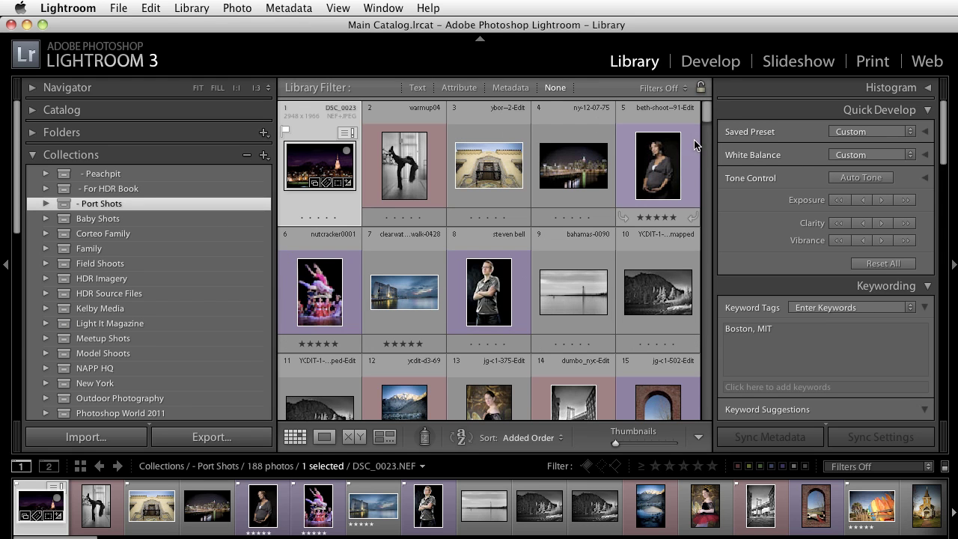
{"action": "left_click_drag", "start_coordinate": [707, 113], "coordinate": [705, 175]}
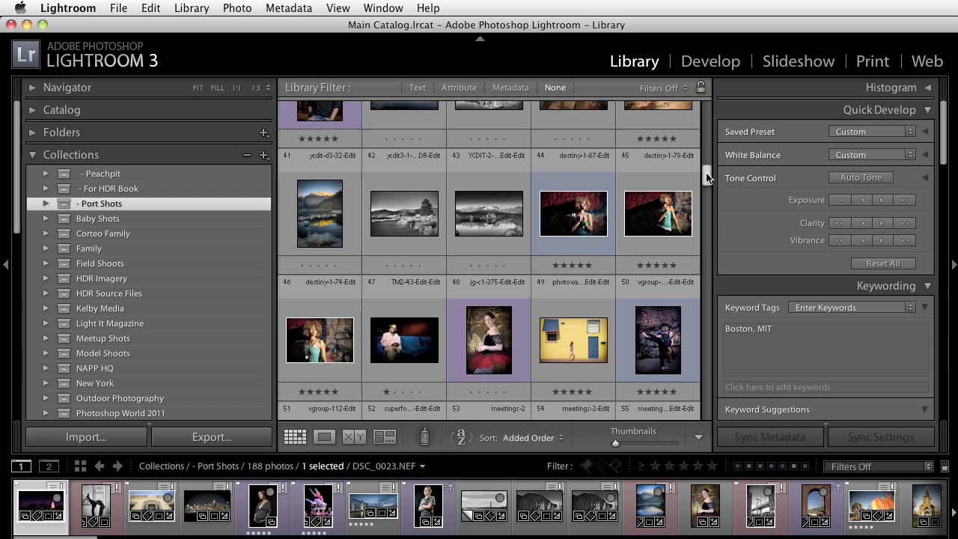
{"action": "left_click", "coordinate": [46, 204]}
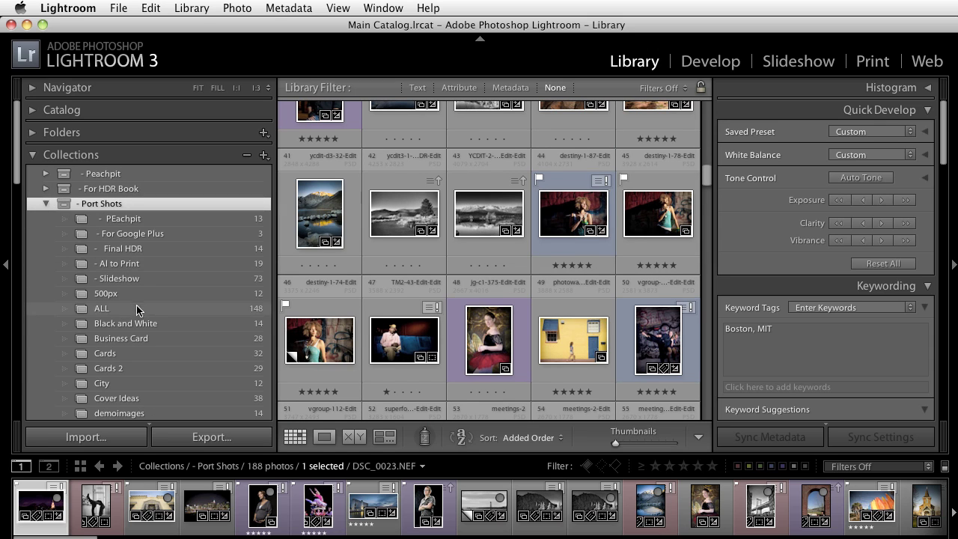
{"action": "scroll", "coordinate": [133, 359], "scroll_direction": "down", "scroll_amount": 5}
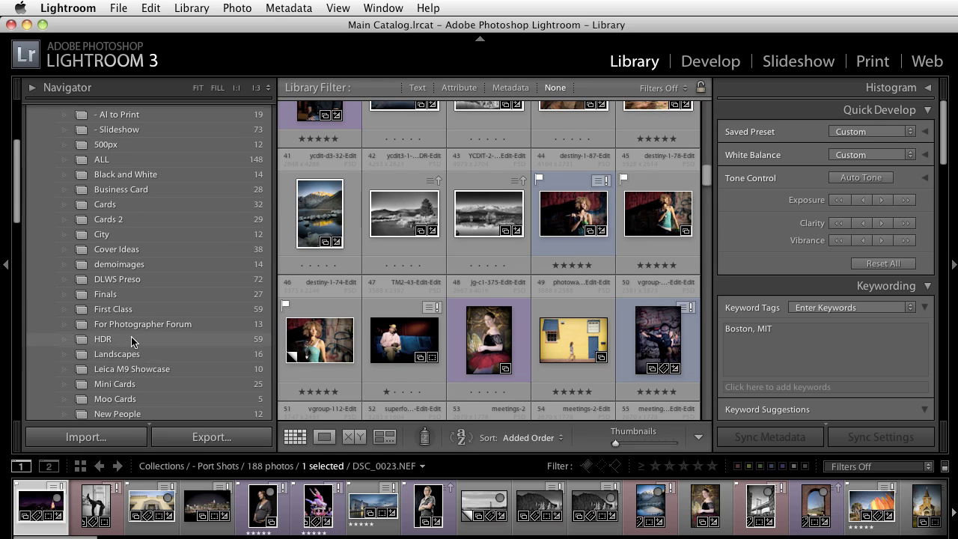
{"action": "left_click", "coordinate": [132, 338]}
{"action": "scroll", "coordinate": [384, 348], "scroll_direction": "up", "scroll_amount": 5}
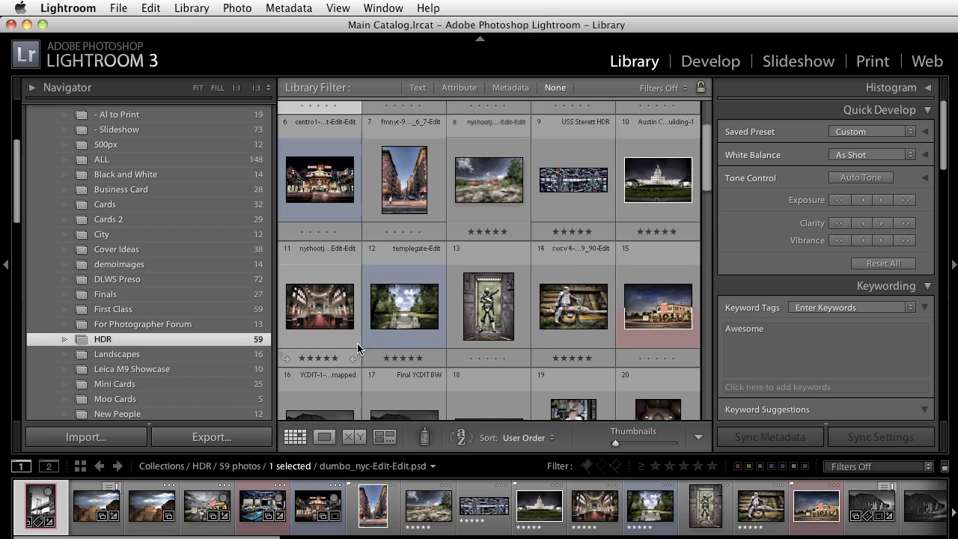
Step: Drag the Desert Inn motel photo into the HDR Images publish collection
{"action": "left_click", "coordinate": [658, 301]}
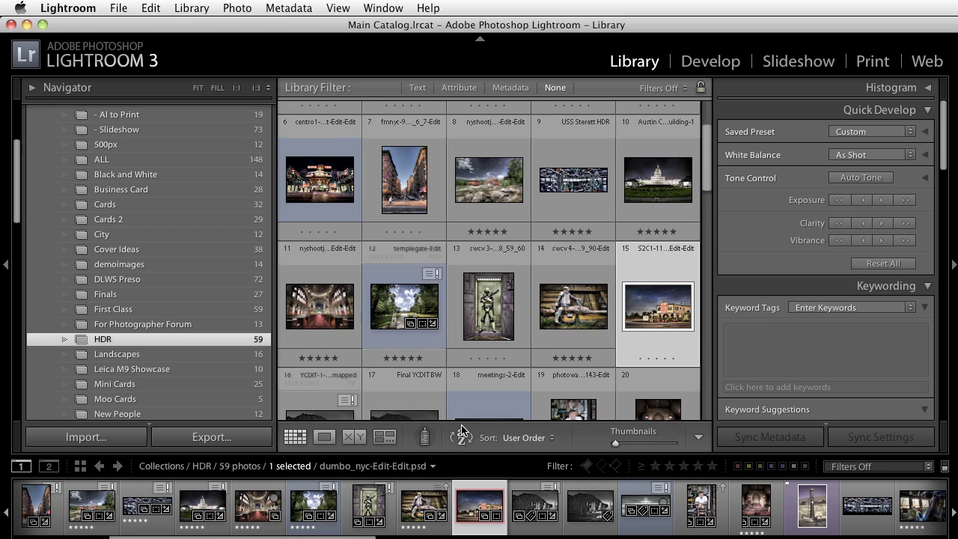
{"action": "double_click", "coordinate": [648, 311]}
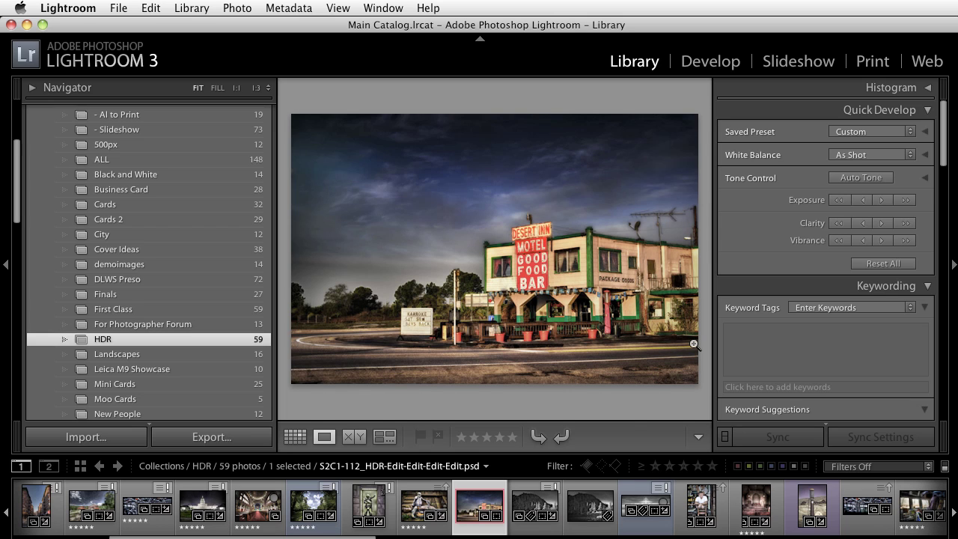
{"action": "key", "text": "g"}
{"action": "scroll", "coordinate": [116, 333], "scroll_direction": "down", "scroll_amount": 4}
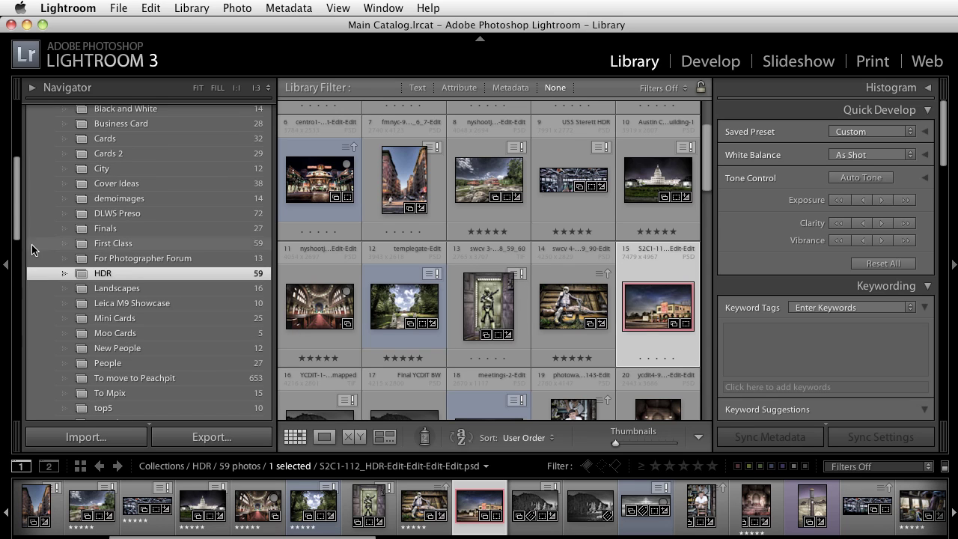
{"action": "left_click_drag", "start_coordinate": [18, 193], "coordinate": [12, 367]}
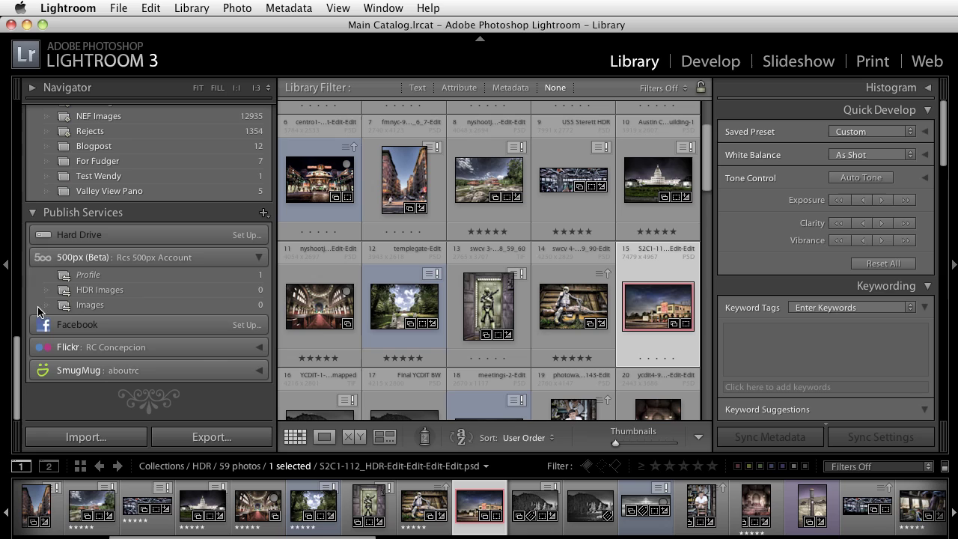
{"action": "left_click_drag", "start_coordinate": [645, 308], "coordinate": [139, 288]}
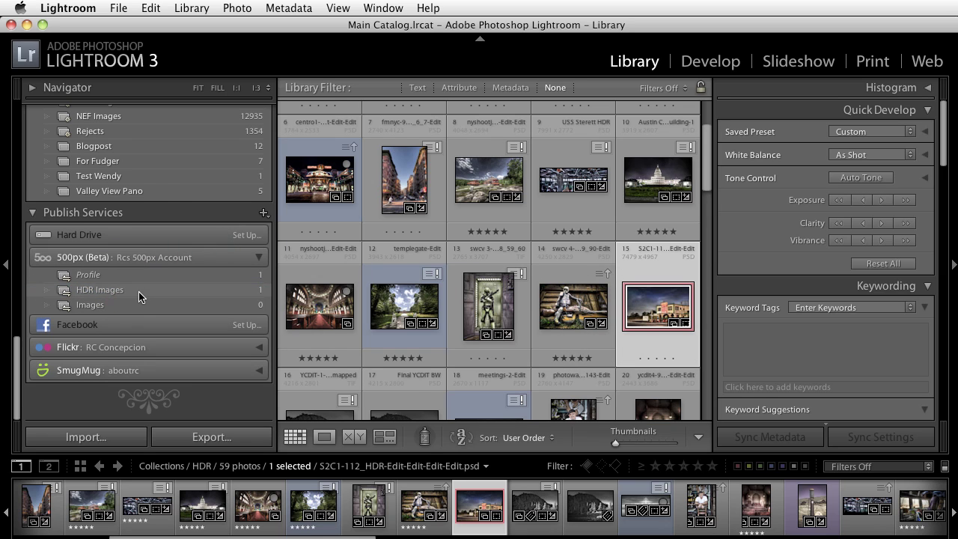
Step: Select HDR Images and publish its pending Desert Inn photo to 500px
{"action": "left_click", "coordinate": [139, 291]}
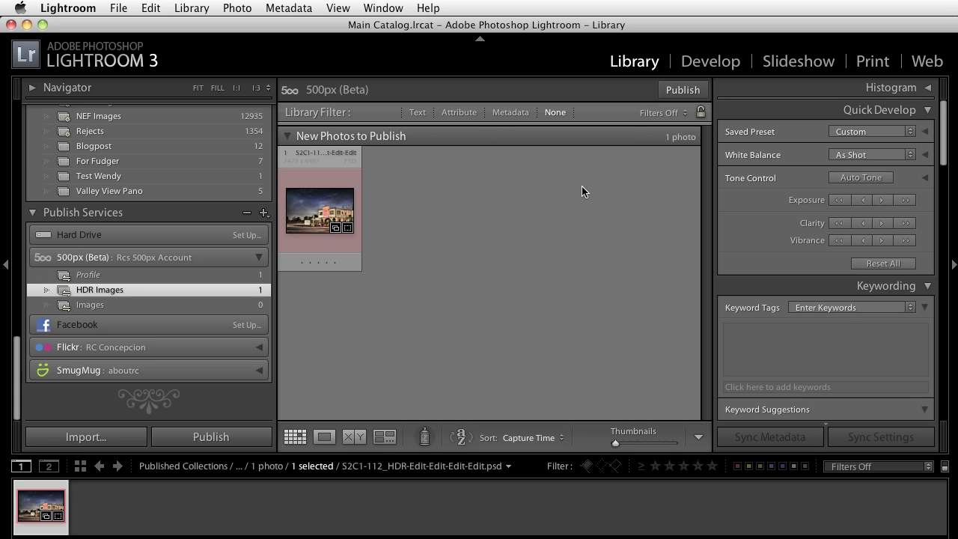
{"action": "left_click", "coordinate": [222, 442]}
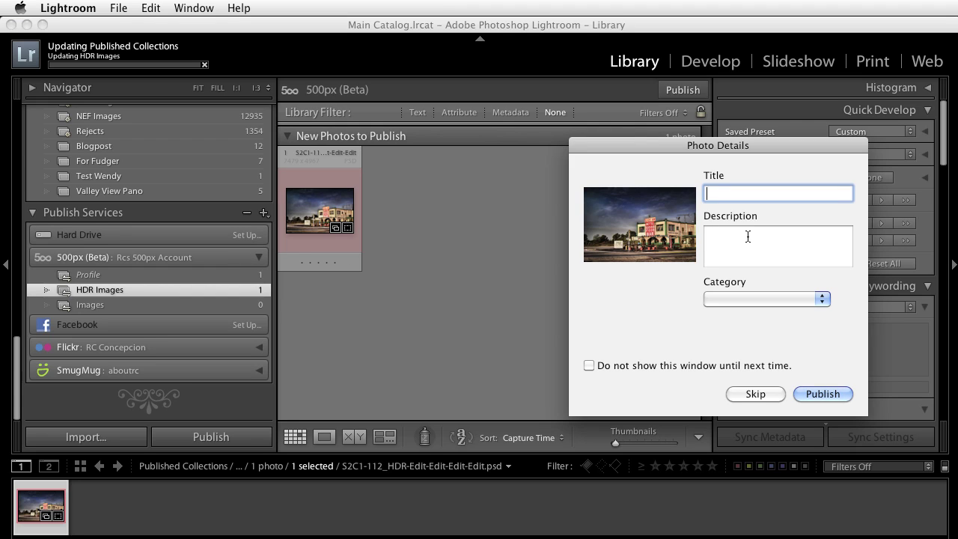
Step: Publish the photo titled 'The Leica S1 Test Shoot', described as a hotel picture, under Landscapes
{"action": "type", "text": "The Les"}
{"action": "type", "text": "oot"}
{"action": "key", "text": "Tab"}
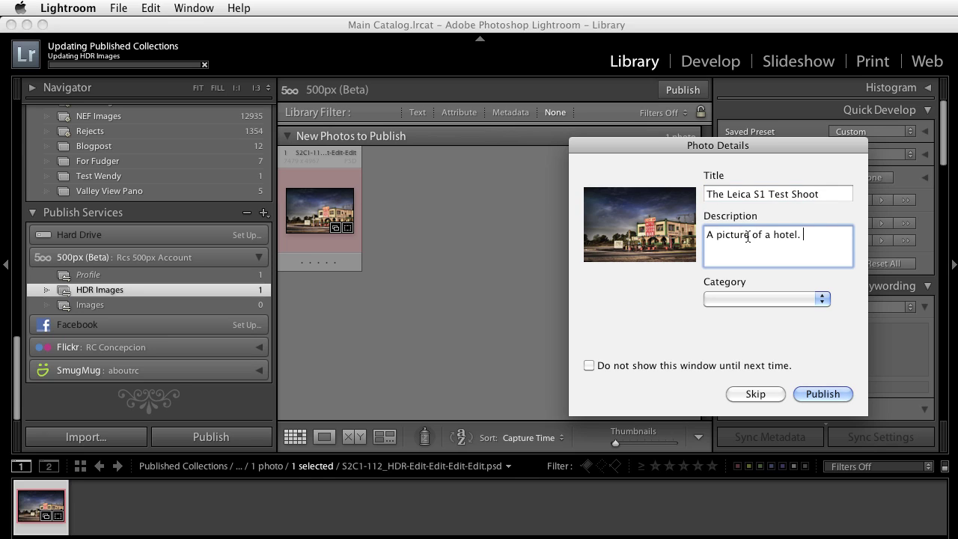
{"action": "key", "text": "Tab"}
{"action": "left_click", "coordinate": [757, 299]}
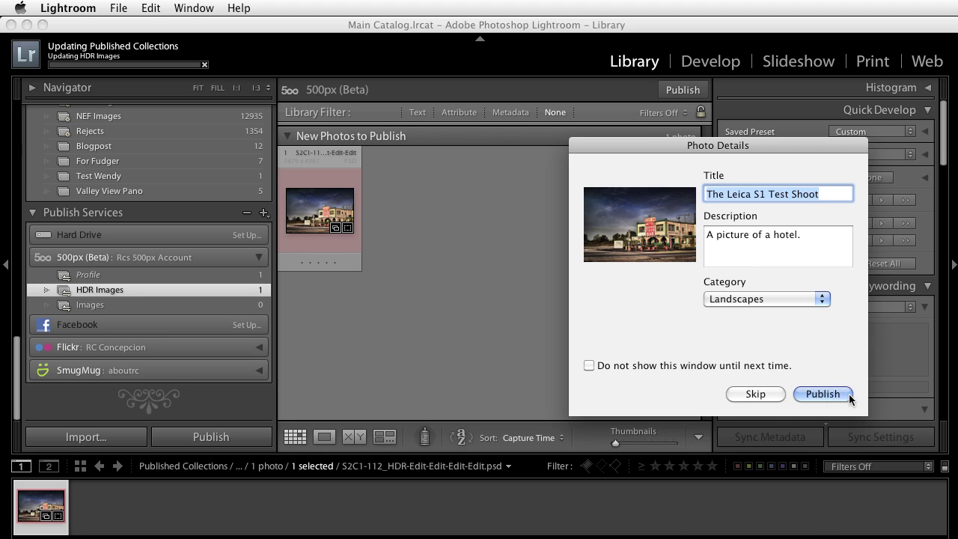
{"action": "left_click", "coordinate": [820, 394]}
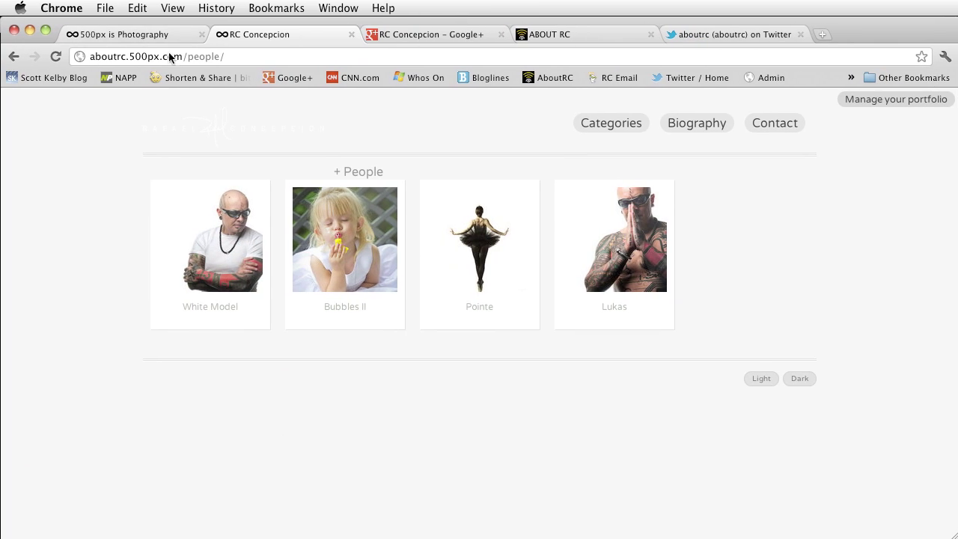
Step: Replace people/ with hdr_images in the portfolio address to view the new public page
{"action": "left_click", "coordinate": [192, 57]}
{"action": "left_click", "coordinate": [190, 59]}
{"action": "left_click_drag", "start_coordinate": [190, 59], "coordinate": [438, 68]}
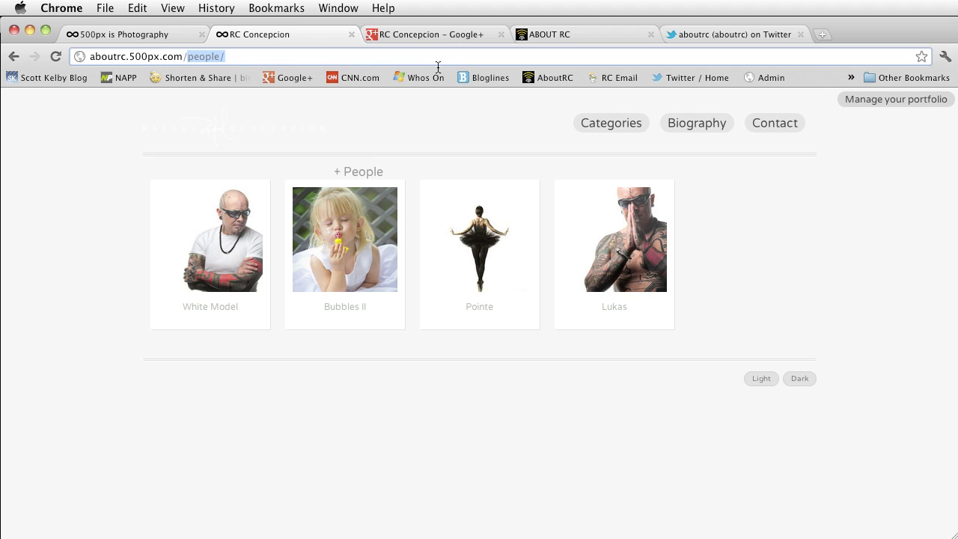
{"action": "type", "text": "hdr"}
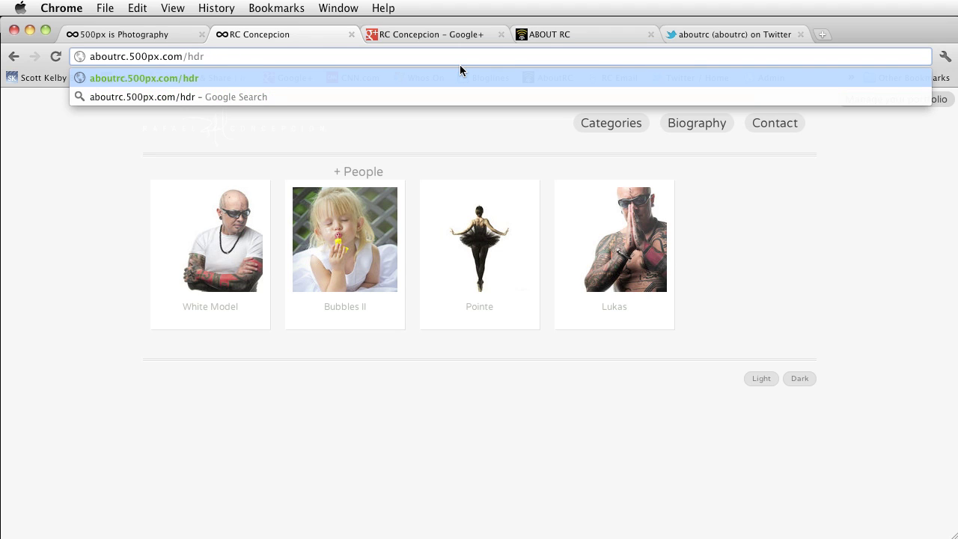
{"action": "type", "text": "_images"}
{"action": "key", "text": "Return"}
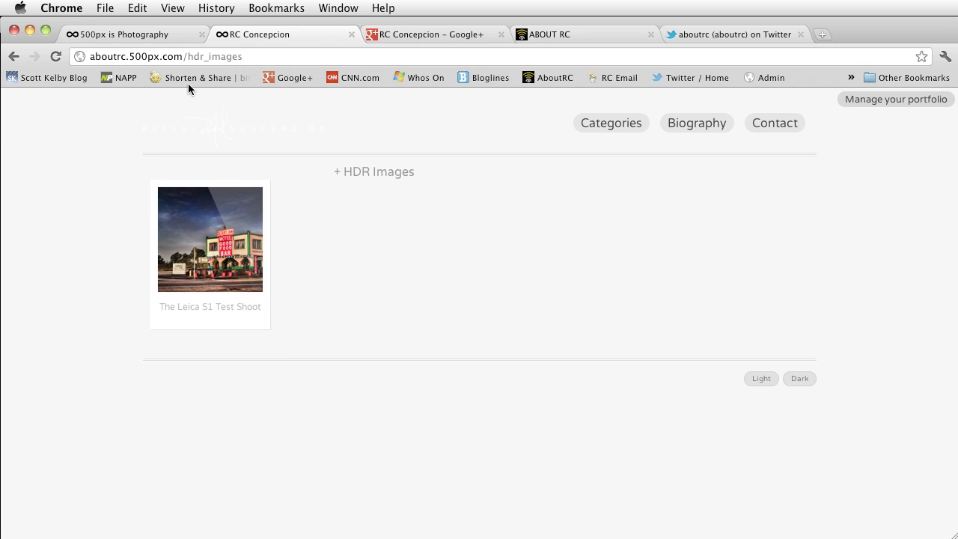
Step: Open the HDR Images collection under Portfolio > Collections to confirm the photo, then minimize Chrome
{"action": "left_click", "coordinate": [165, 35]}
{"action": "mouse_move", "coordinate": [226, 113]}
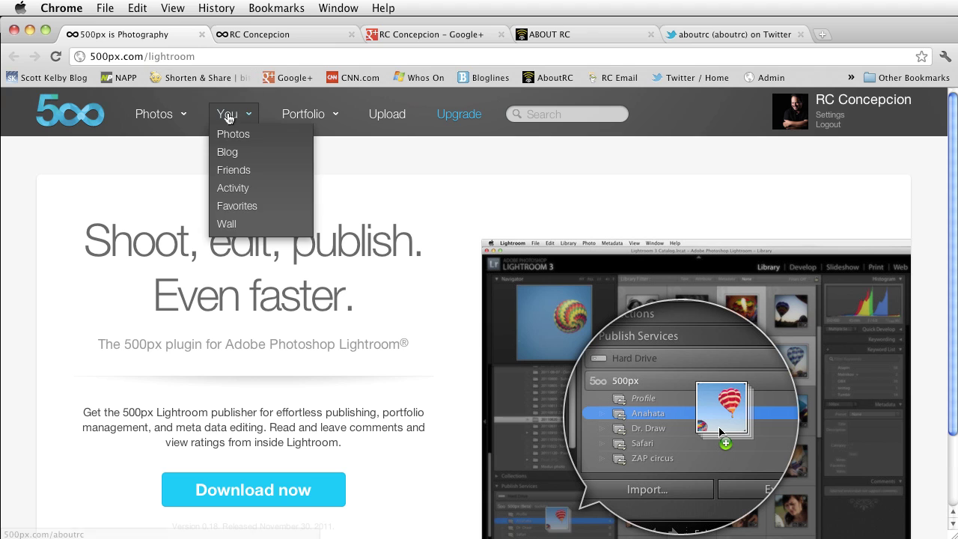
{"action": "left_click", "coordinate": [230, 134]}
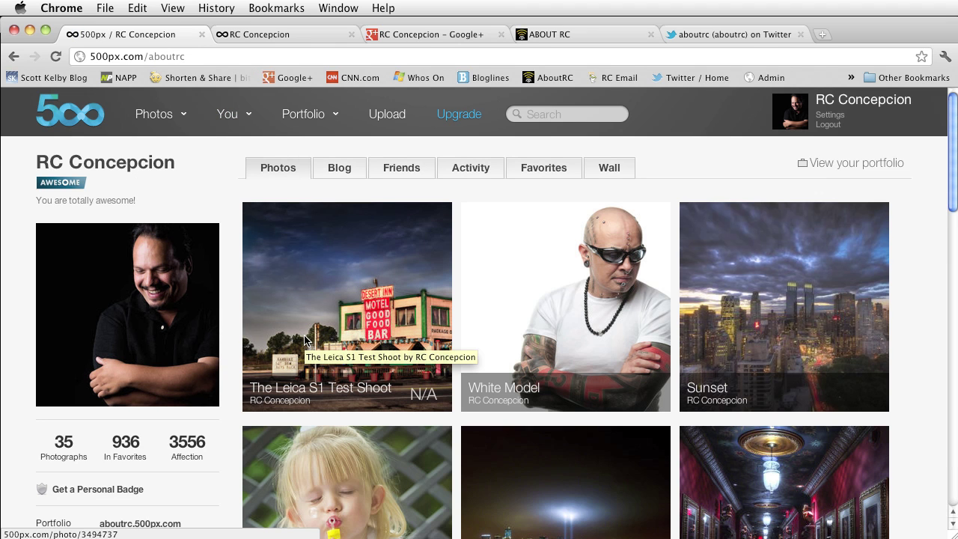
{"action": "mouse_move", "coordinate": [301, 112]}
{"action": "left_click", "coordinate": [307, 135]}
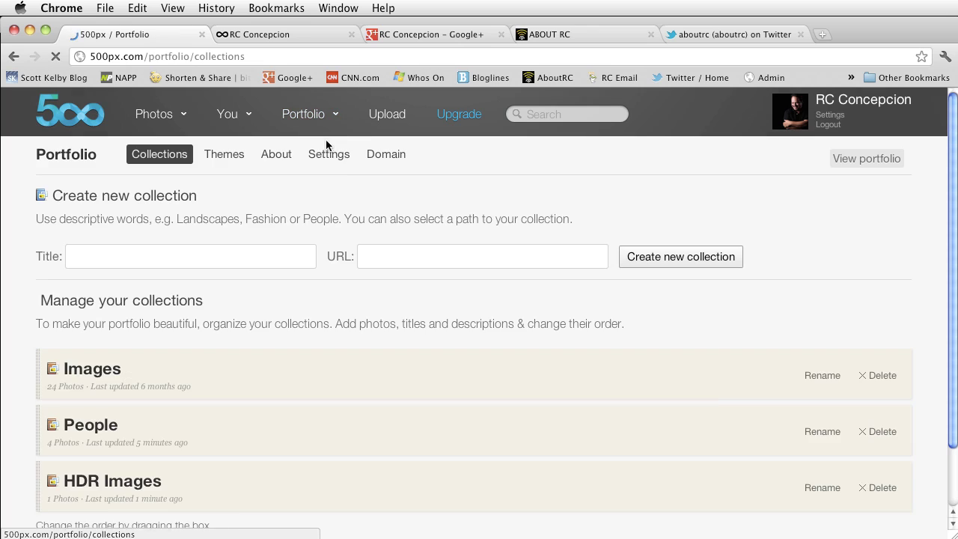
{"action": "scroll", "coordinate": [247, 336], "scroll_direction": "down", "scroll_amount": 2}
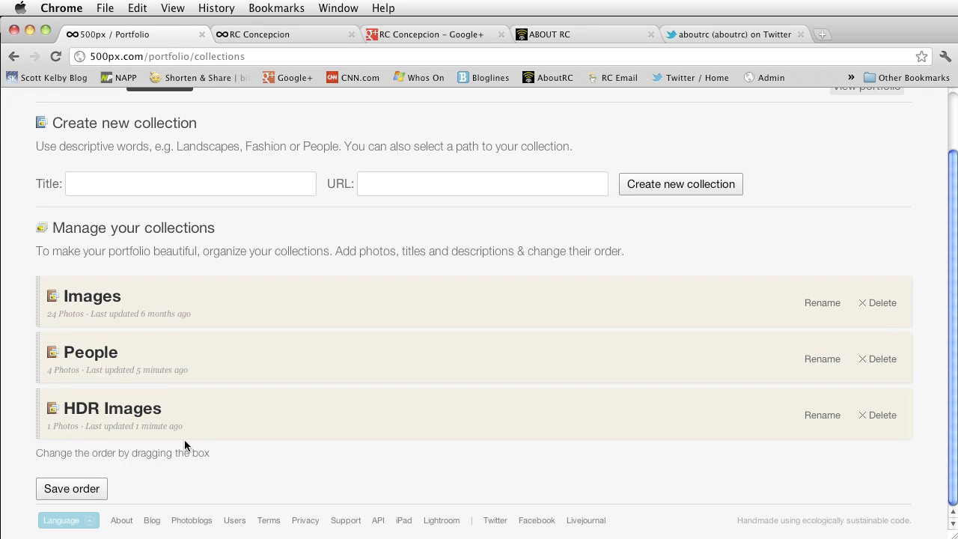
{"action": "left_click", "coordinate": [105, 408]}
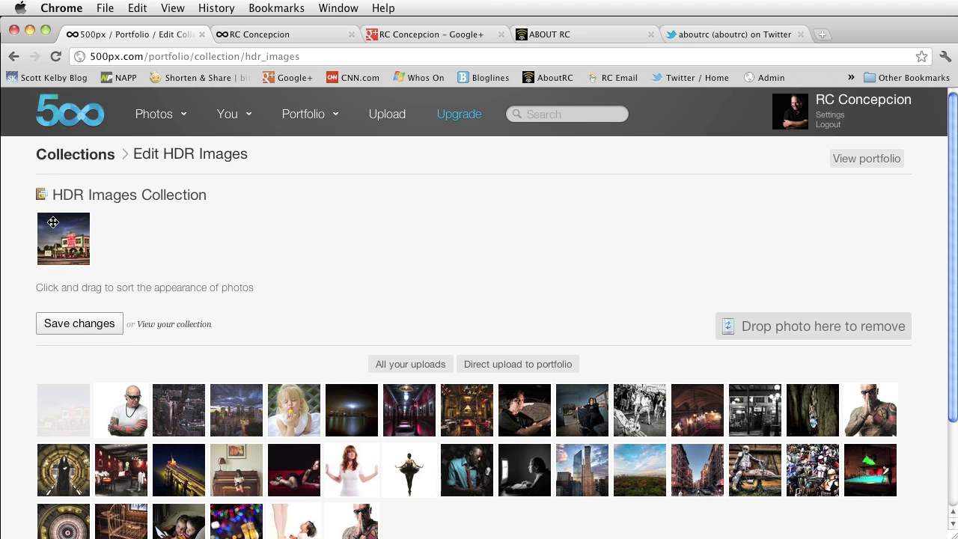
{"action": "left_click", "coordinate": [30, 30]}
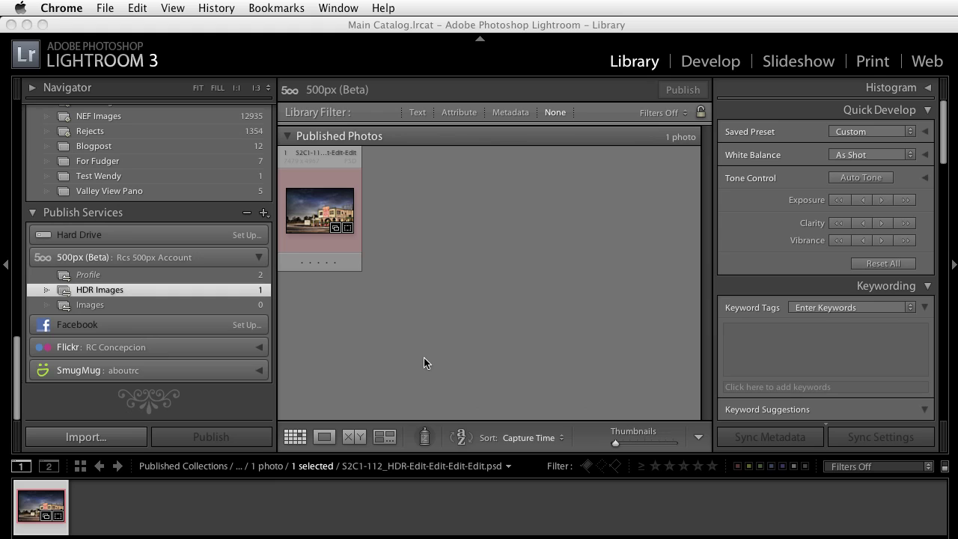
{"action": "left_click", "coordinate": [131, 275]}
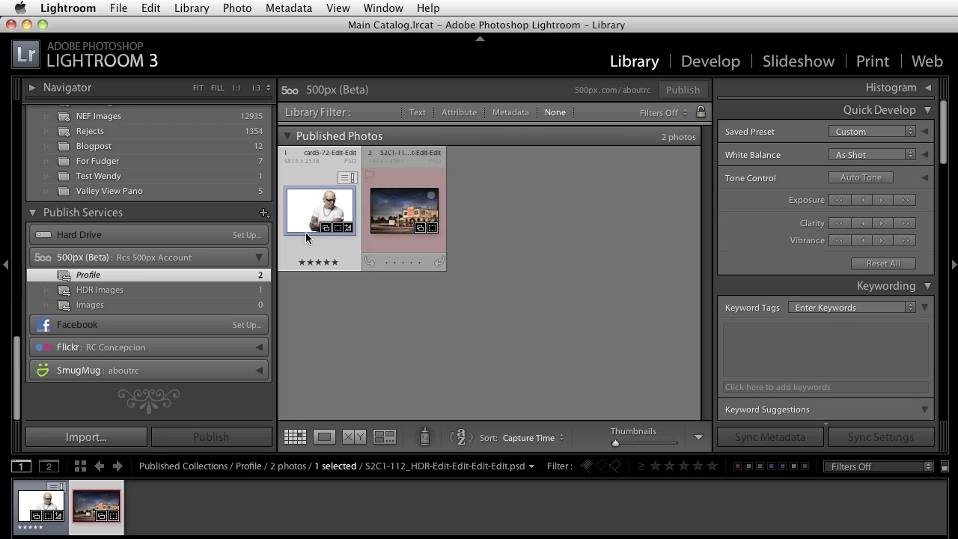
{"action": "left_click", "coordinate": [117, 295]}
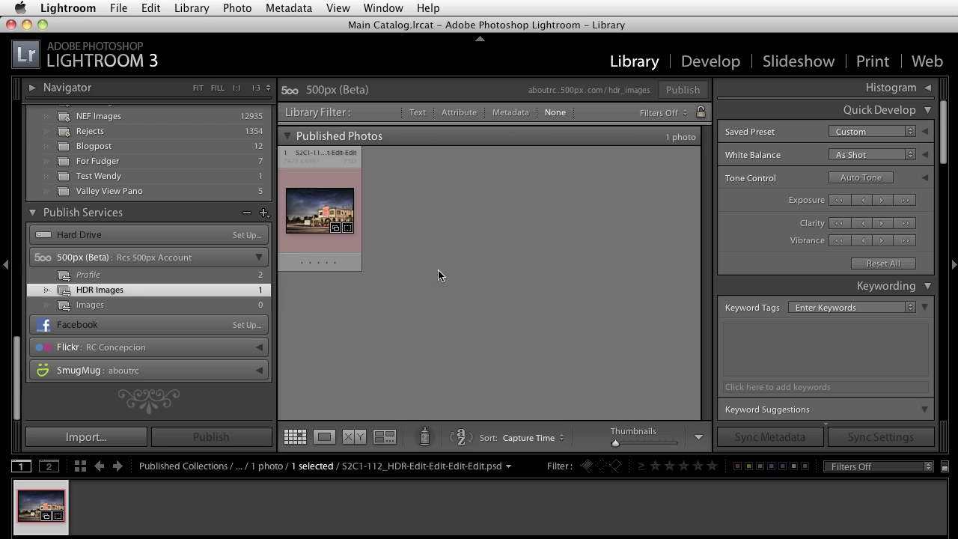
Step: Delete the Desert Inn photo from HDR Images, publish the removal, and confirm the collection is empty
{"action": "right_click", "coordinate": [299, 200]}
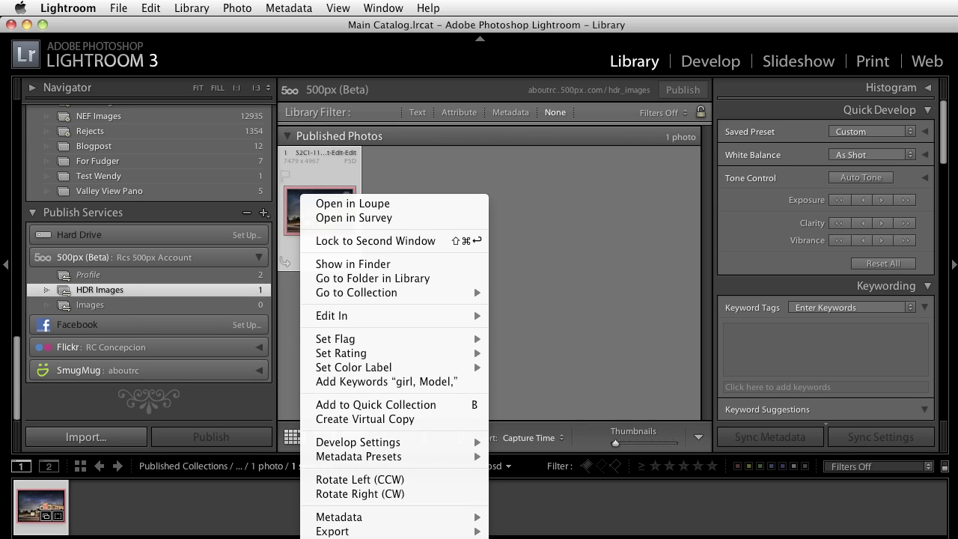
{"action": "key", "text": "Escape"}
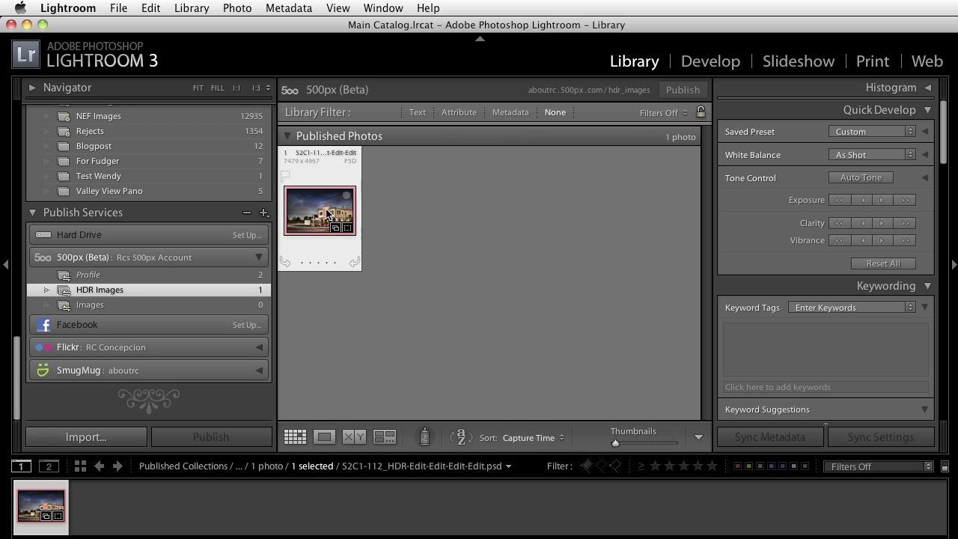
{"action": "key", "text": "Delete"}
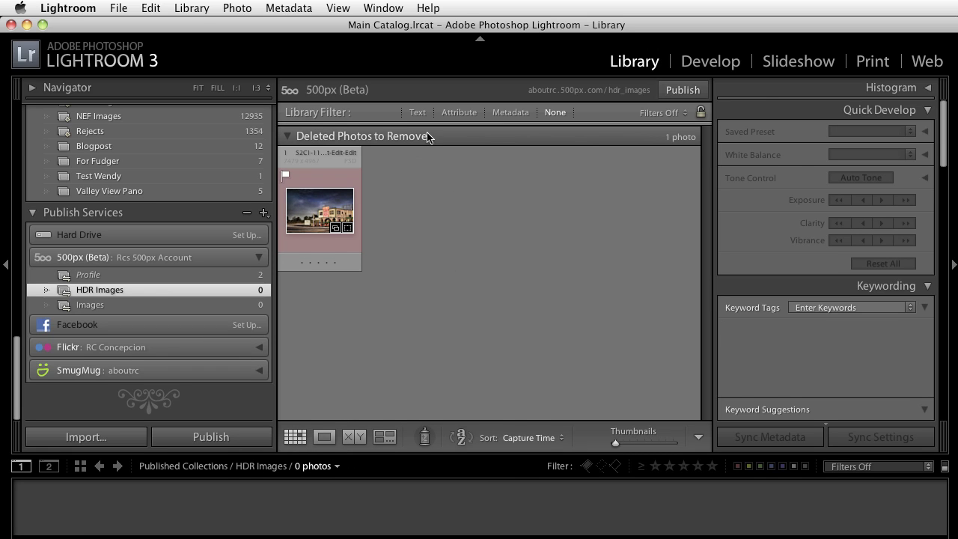
{"action": "left_click", "coordinate": [232, 436]}
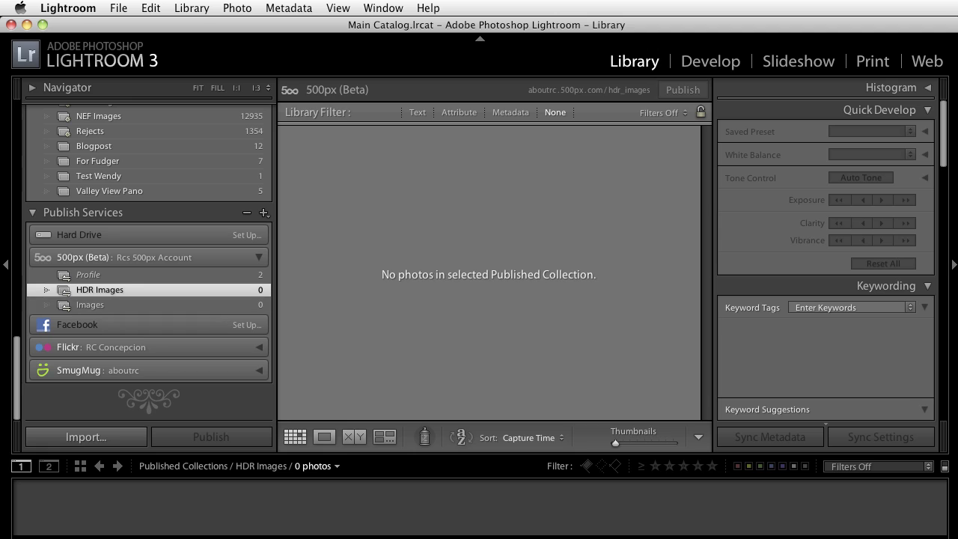
{"action": "left_click", "coordinate": [113, 275]}
{"action": "left_click", "coordinate": [134, 291]}
Step: Remove the Desert Inn HDR shot from the Profile collection and publish the removal to 500px
{"action": "left_click", "coordinate": [128, 275]}
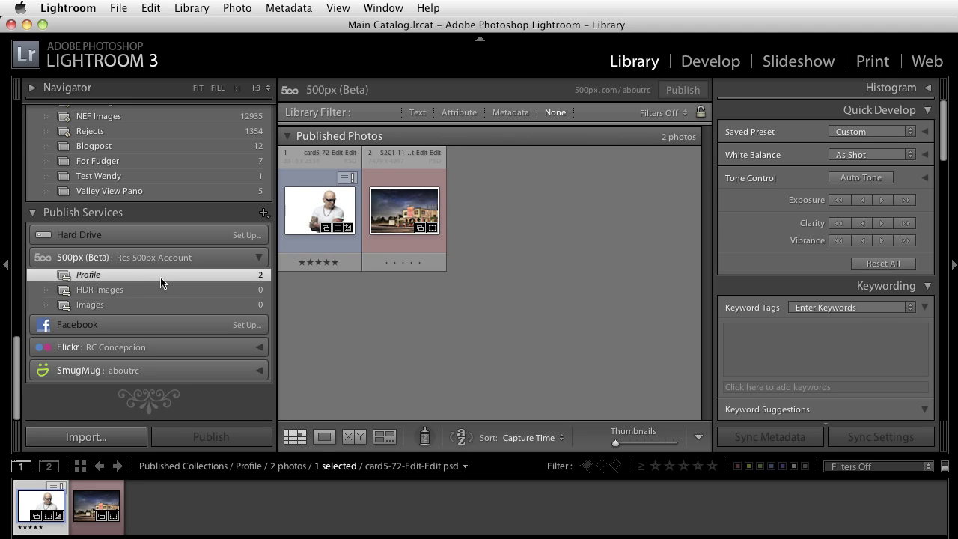
{"action": "left_click", "coordinate": [400, 217]}
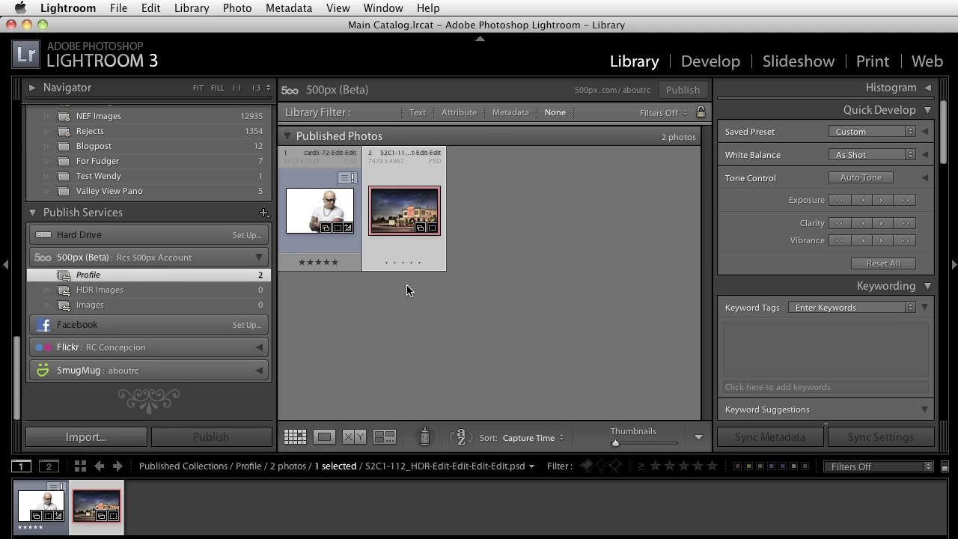
{"action": "key", "text": "BackSpace"}
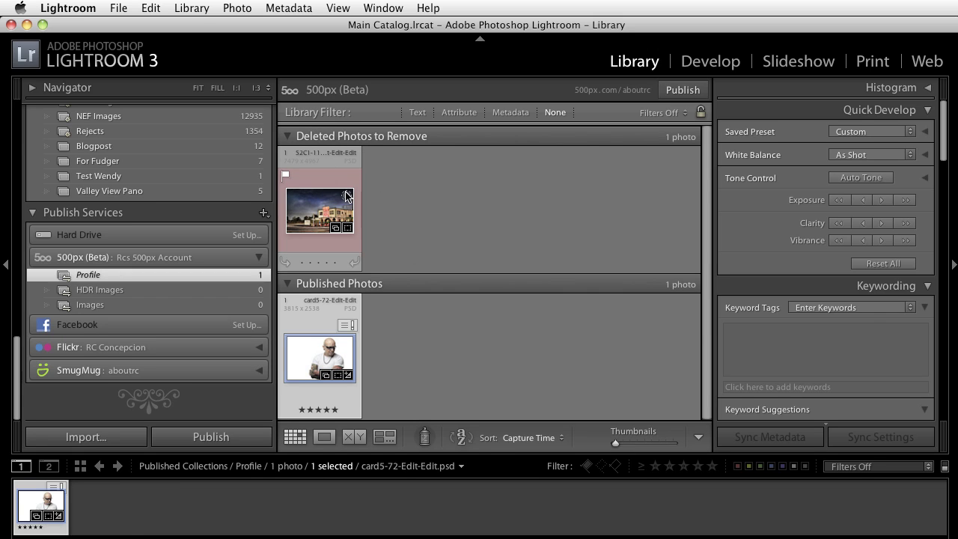
{"action": "left_click", "coordinate": [241, 436]}
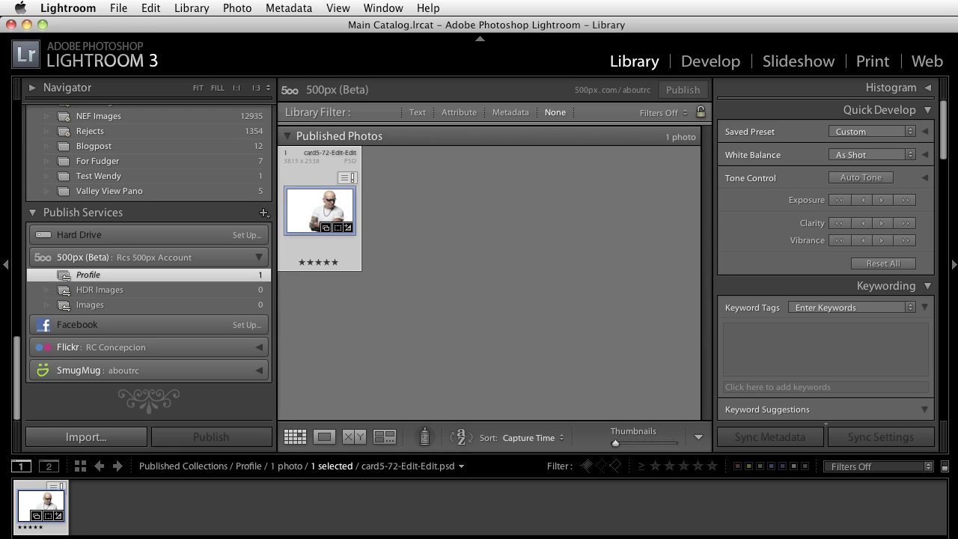
{"action": "key", "text": "super+Tab"}
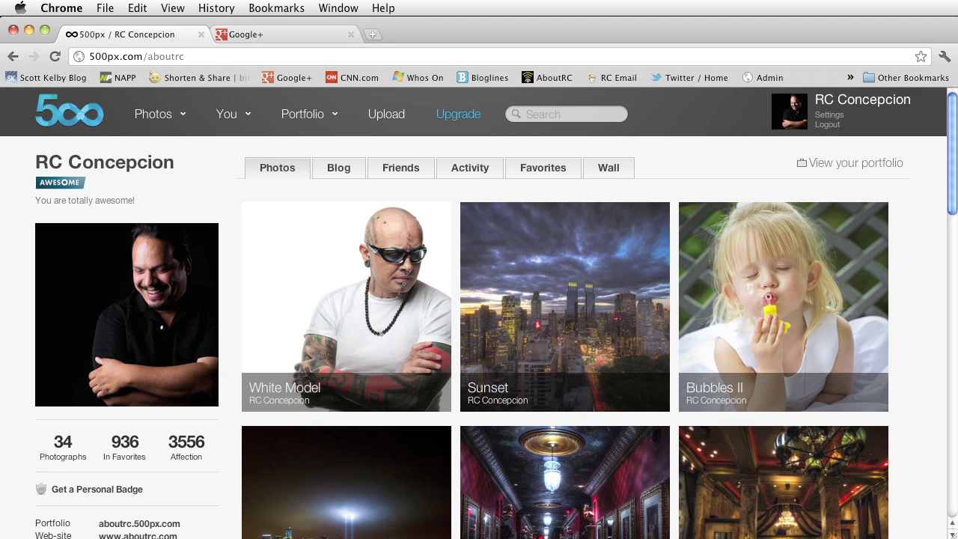
Step: Delete the empty HDR Images collection from Lightroom's 500px publish service
{"action": "left_click", "coordinate": [28, 30]}
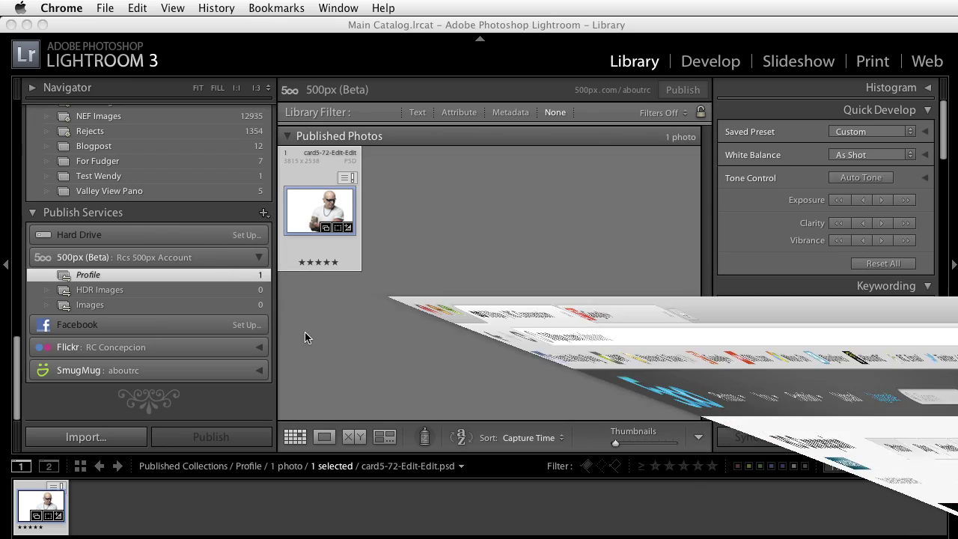
{"action": "left_click", "coordinate": [114, 288]}
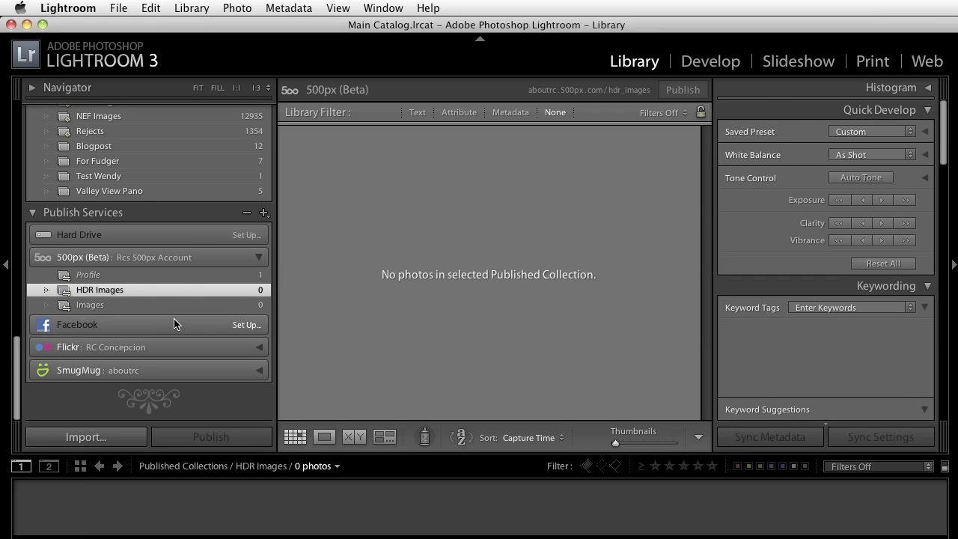
{"action": "right_click", "coordinate": [98, 290]}
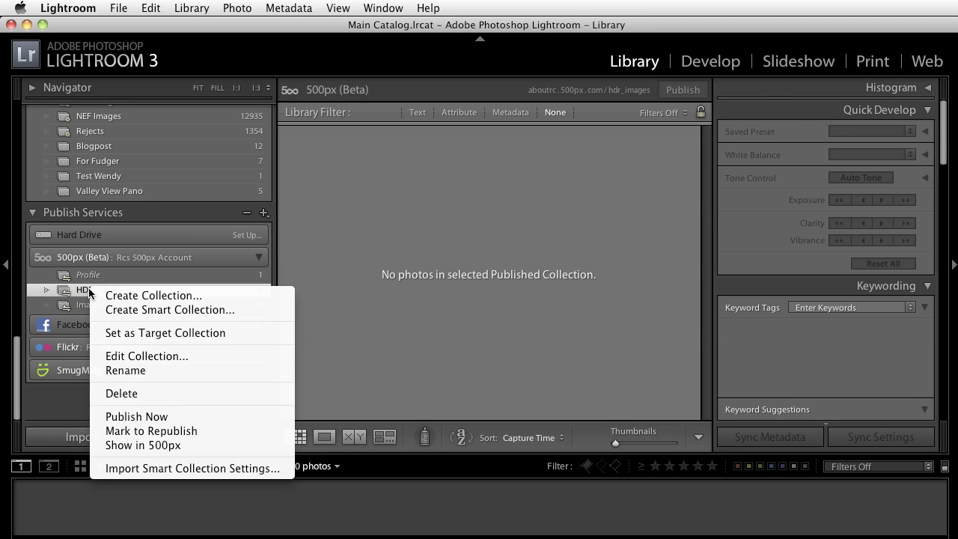
{"action": "left_click", "coordinate": [180, 394]}
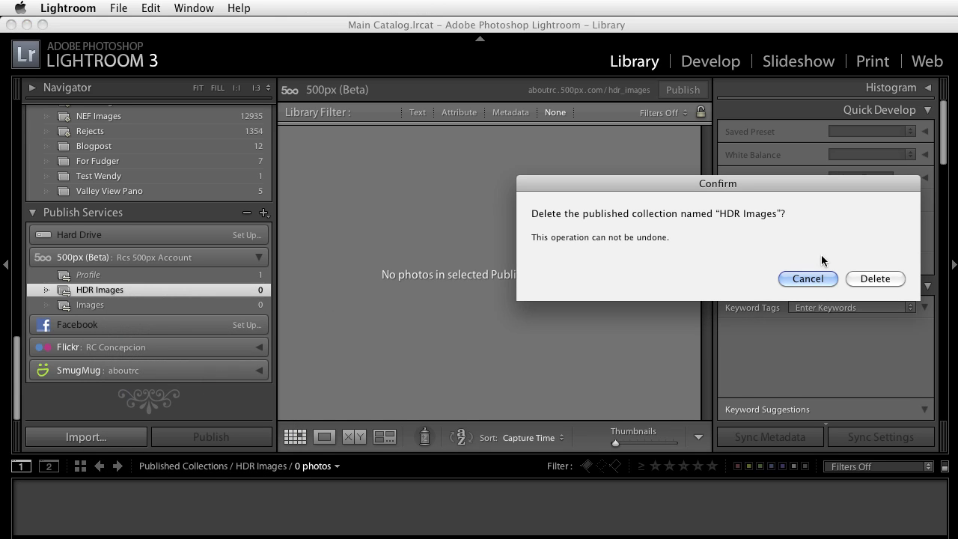
{"action": "left_click", "coordinate": [889, 279]}
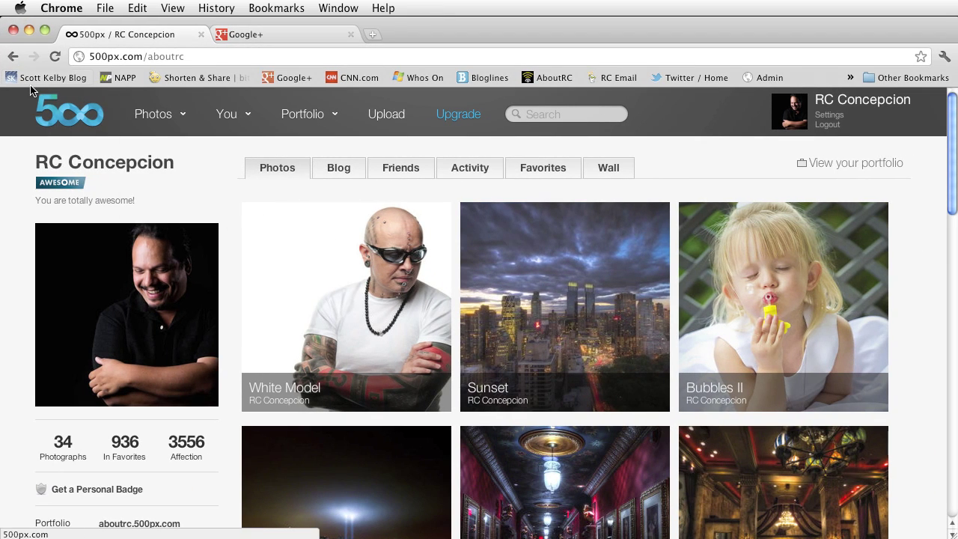
Step: Show the 500px Portfolio Collections page, now listing only Images and People
{"action": "mouse_move", "coordinate": [302, 114]}
{"action": "left_click", "coordinate": [297, 135]}
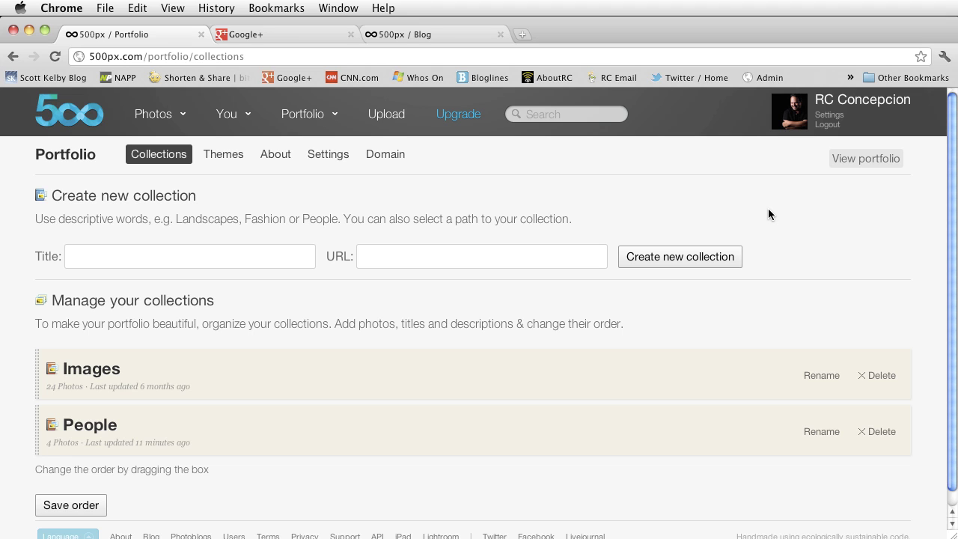
Step: Glance at the Blog and Google+ tabs, then open the 500px profile's 34 photographs
{"action": "left_click", "coordinate": [444, 37]}
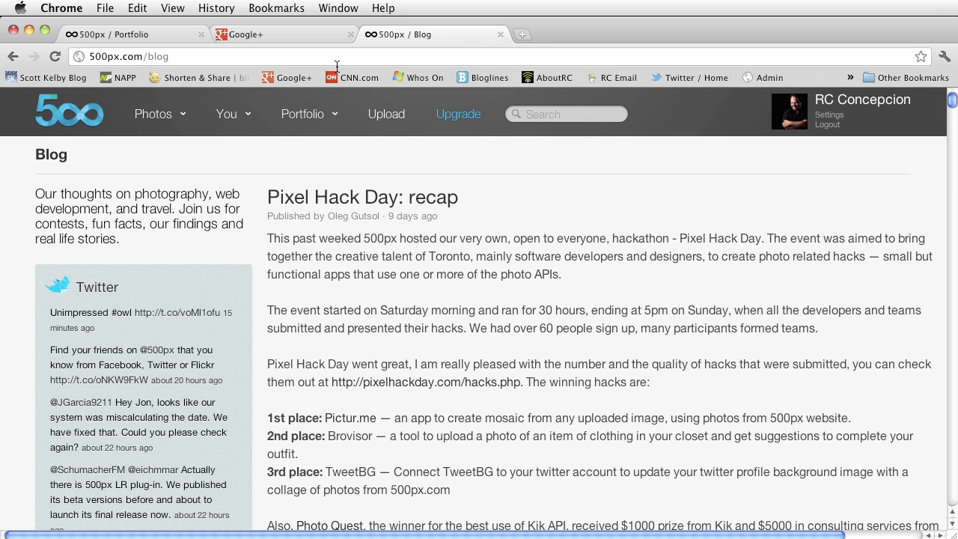
{"action": "left_click", "coordinate": [301, 37]}
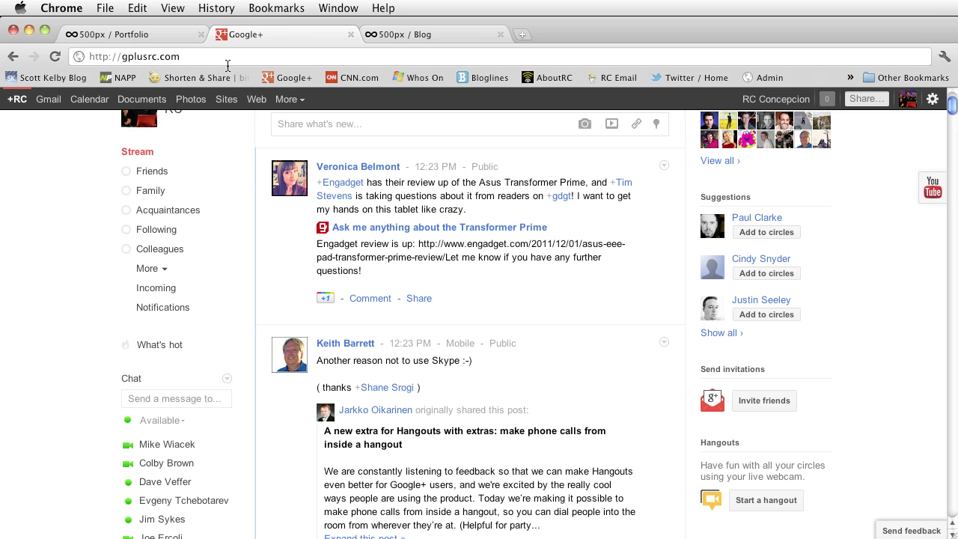
{"action": "left_click", "coordinate": [173, 35]}
{"action": "mouse_move", "coordinate": [229, 117]}
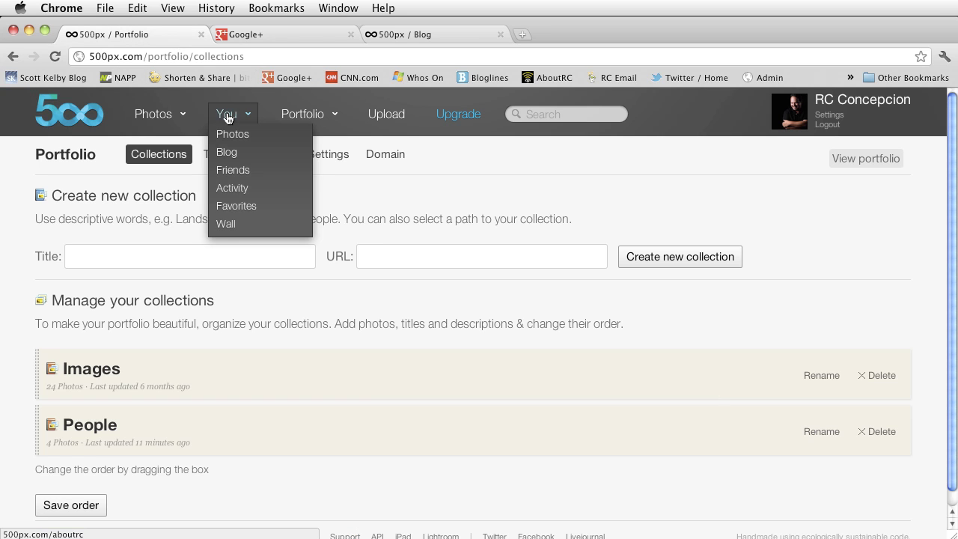
{"action": "left_click", "coordinate": [233, 135]}
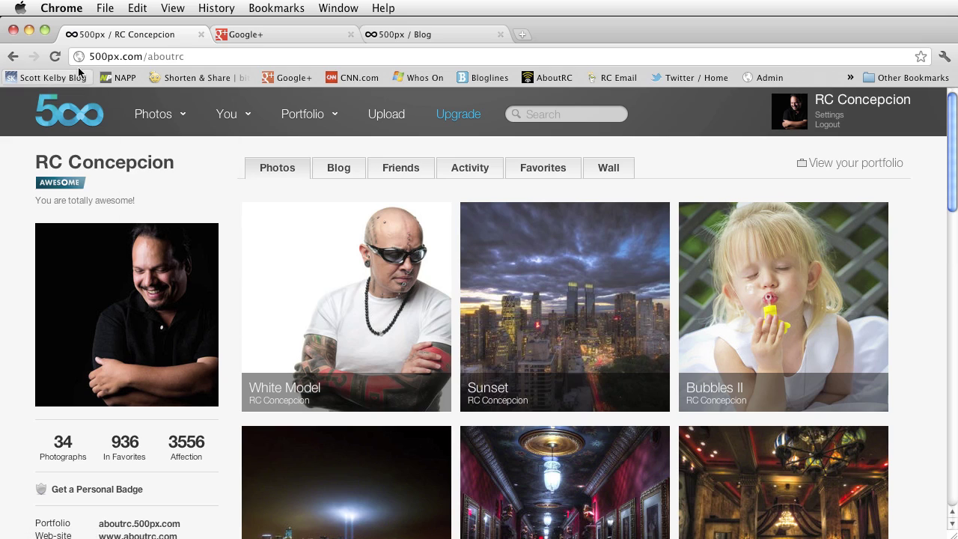